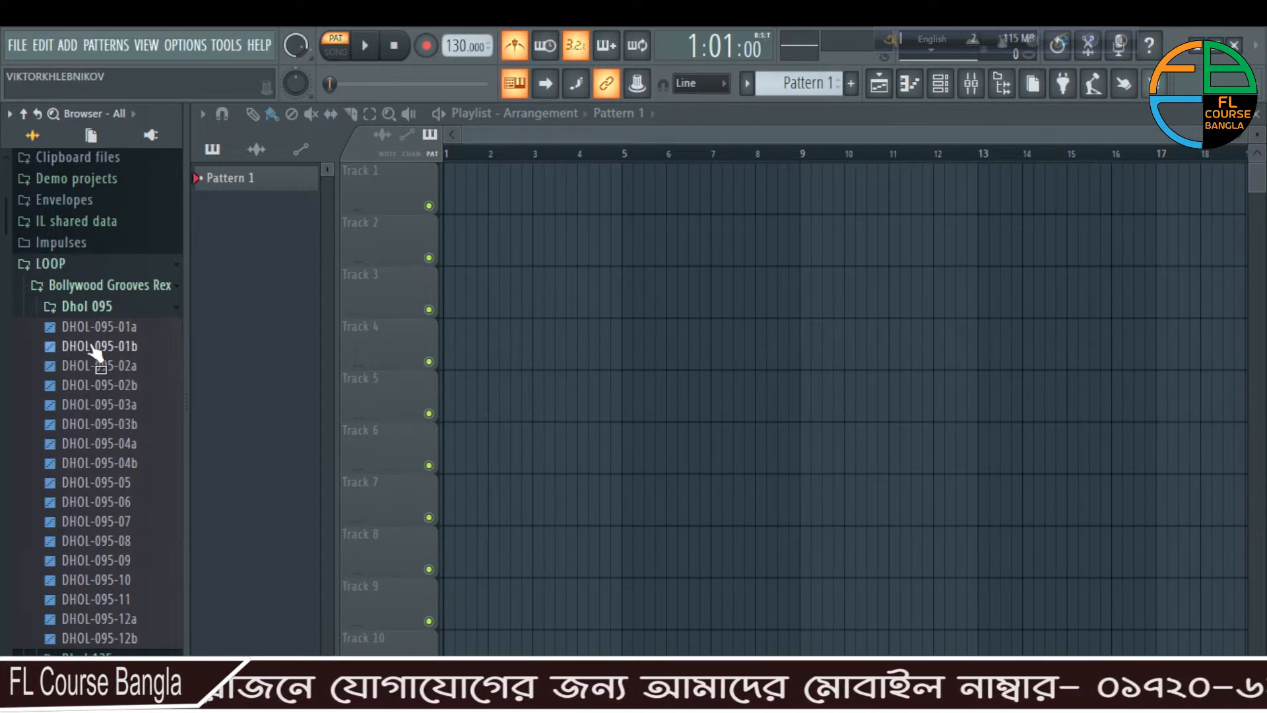
Place the DHOL-095-01b loop at the start of Track 2 and play it back in song mode.
left_click_drag(92, 350, 514, 245)
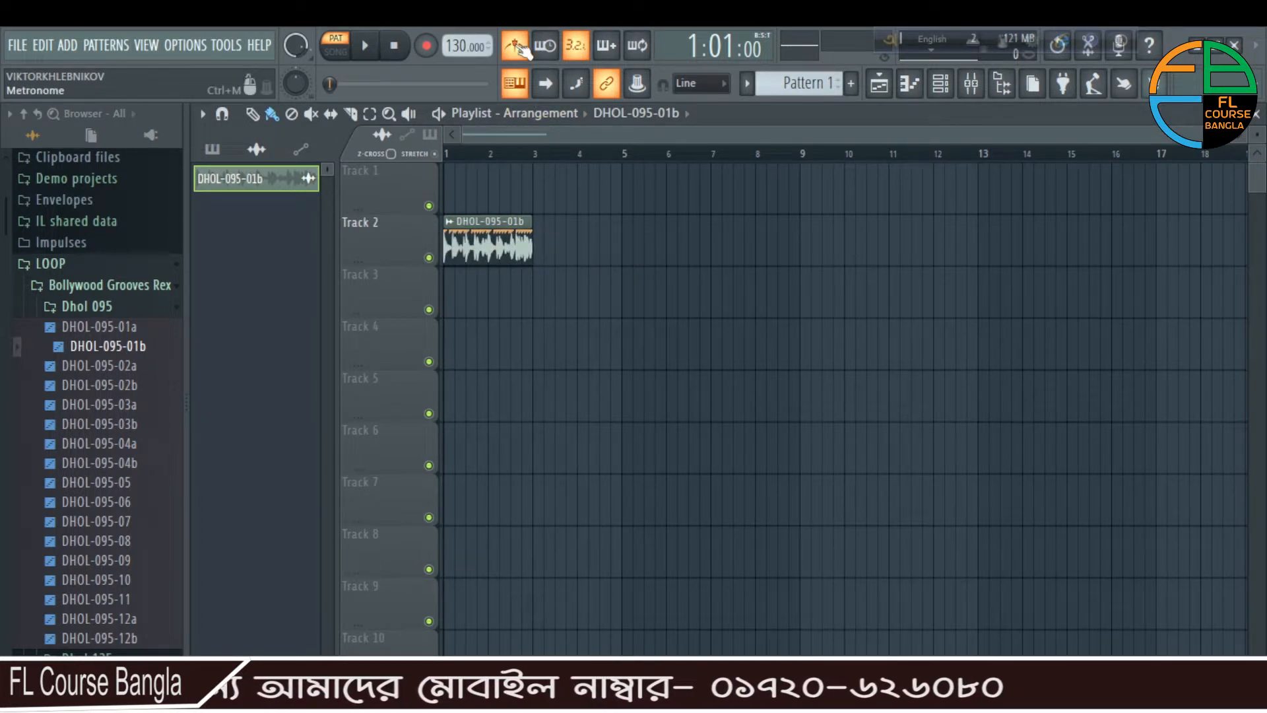
key("l")
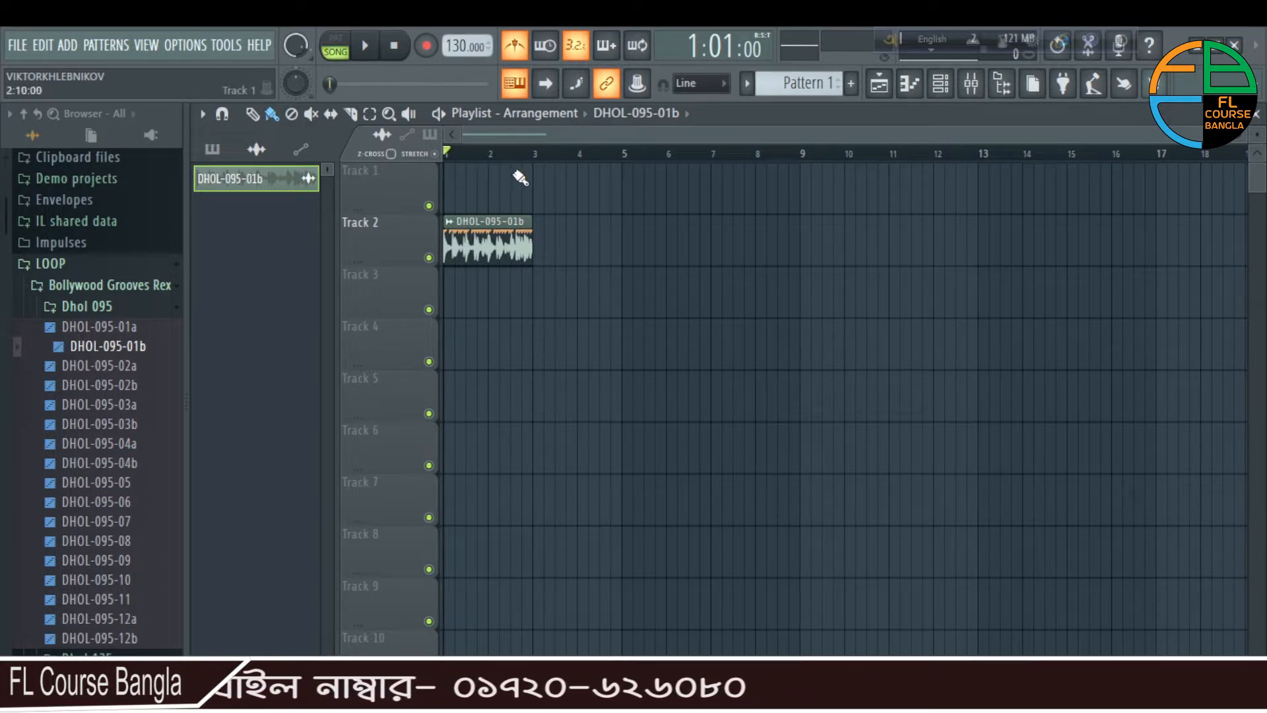
key("space")
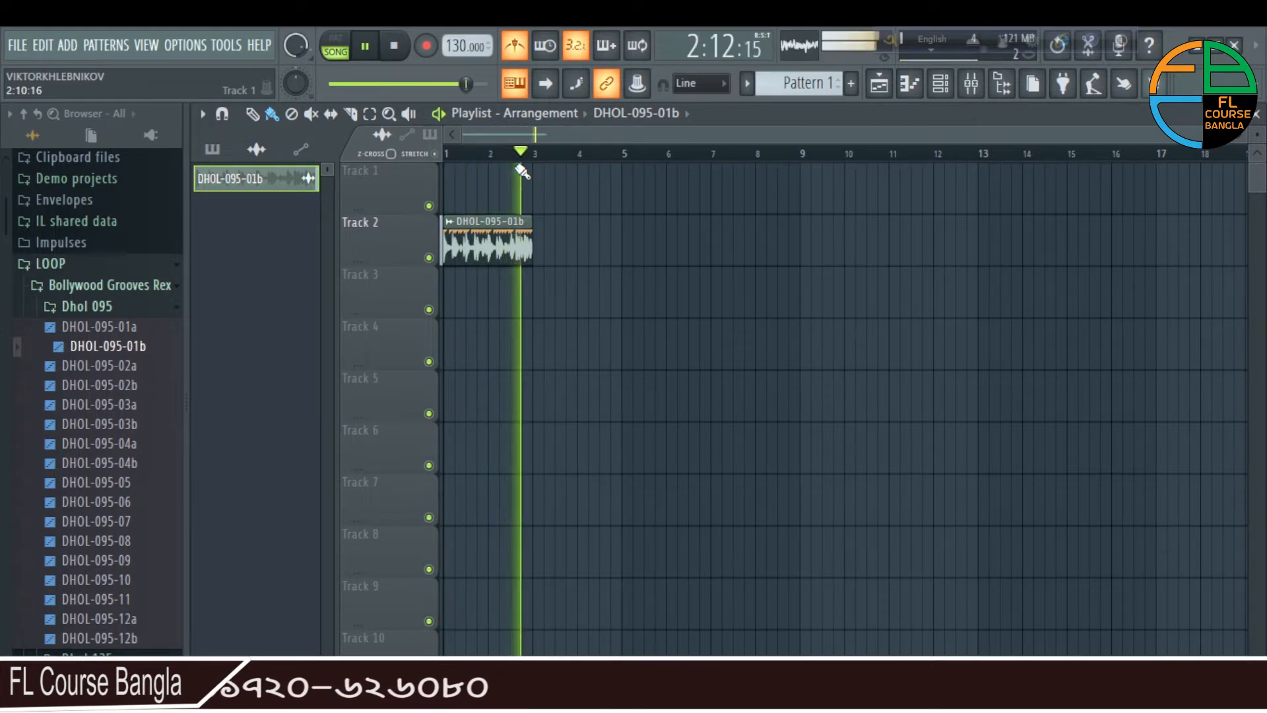
key("space")
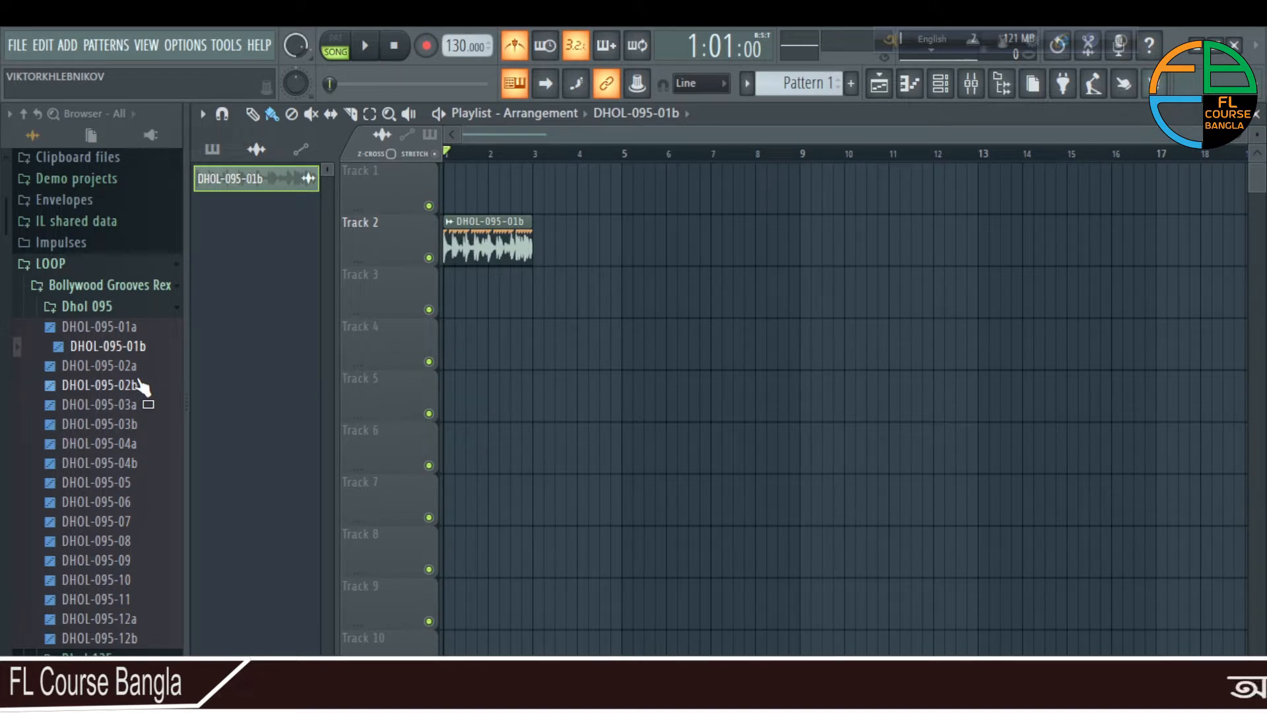
Add the Cymatics Conversations Hihat Loop - 115 BPM from the Chrome Hihat Loops folder at the start of Track 4.
right_click(97, 288)
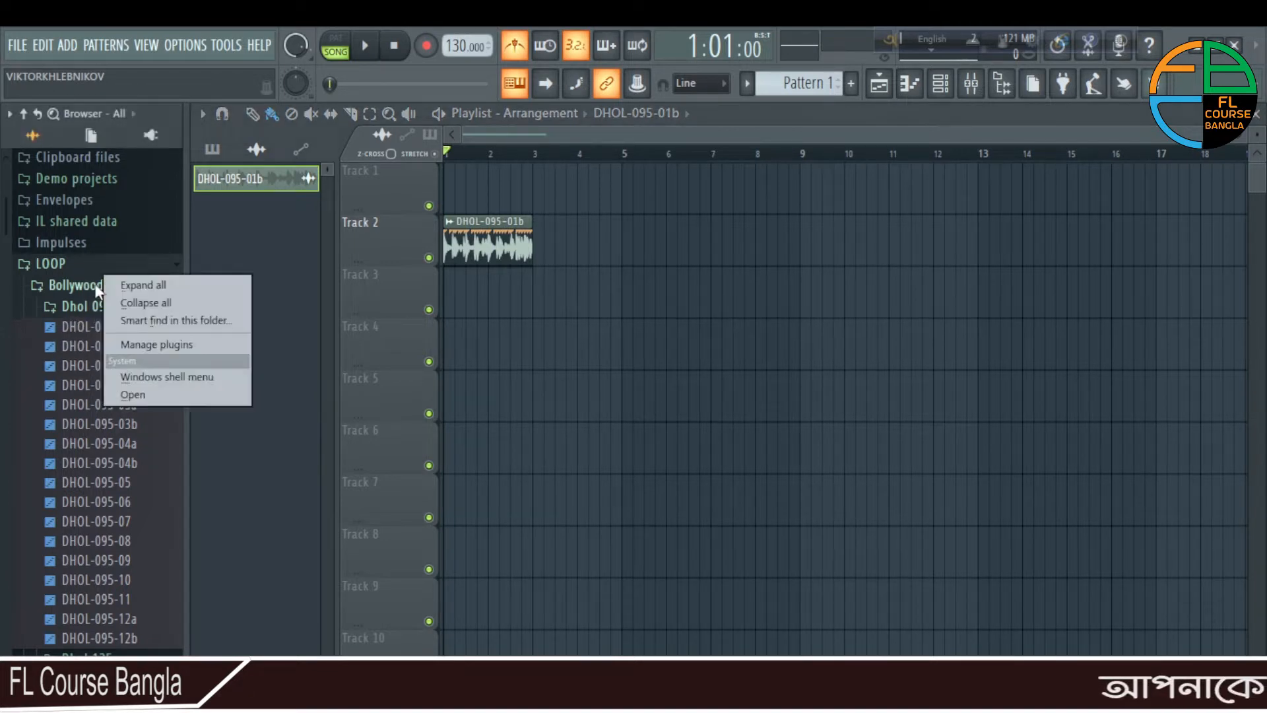
left_click(82, 282)
left_click(93, 307)
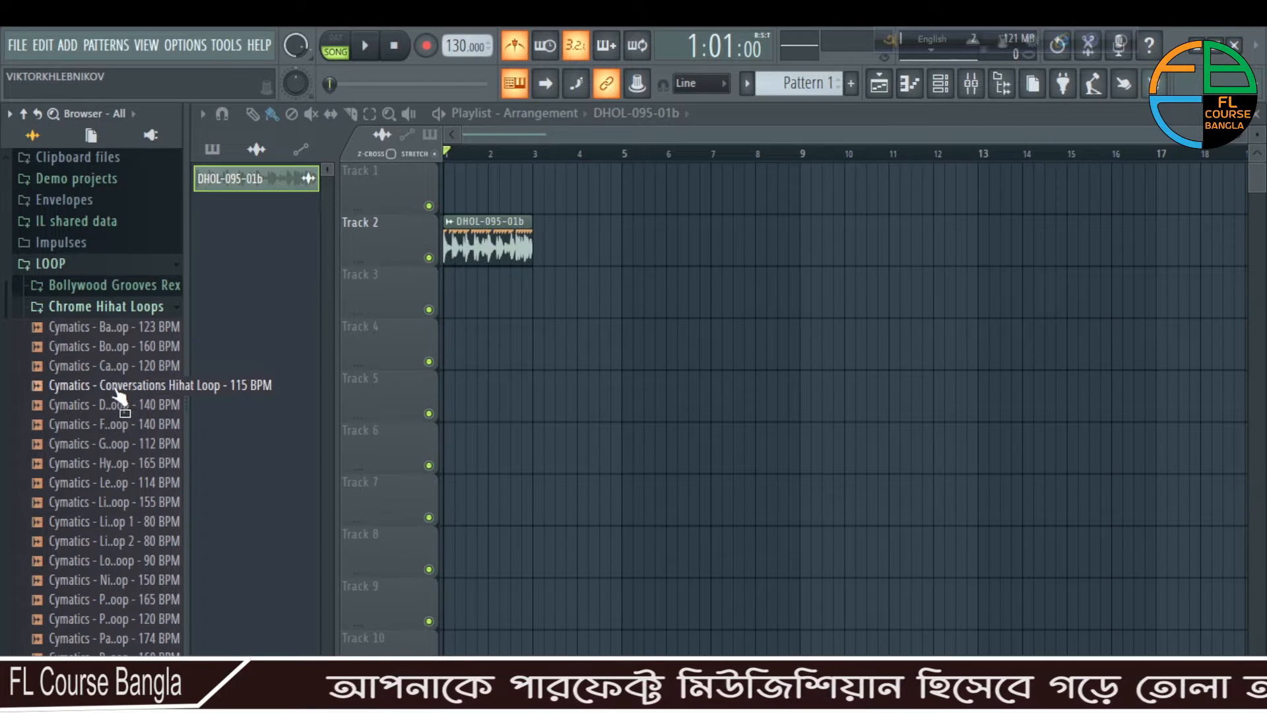
left_click_drag(125, 394, 499, 339)
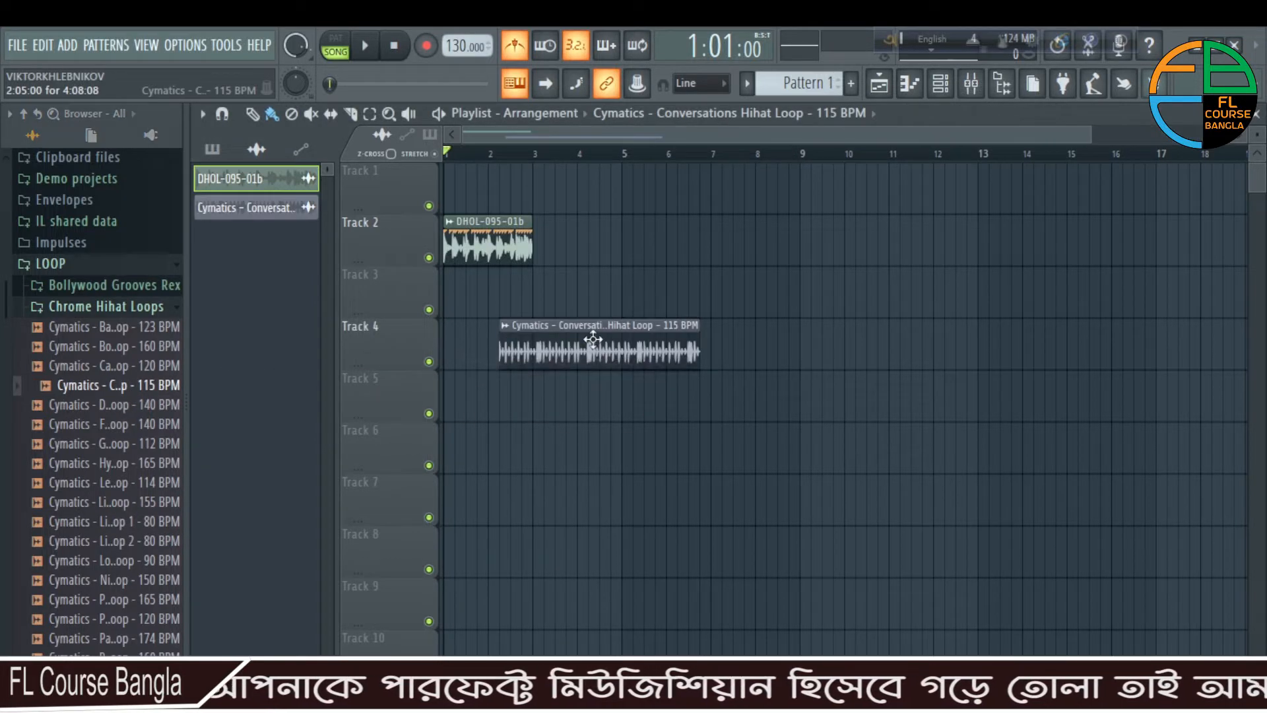
left_click_drag(587, 333, 531, 333)
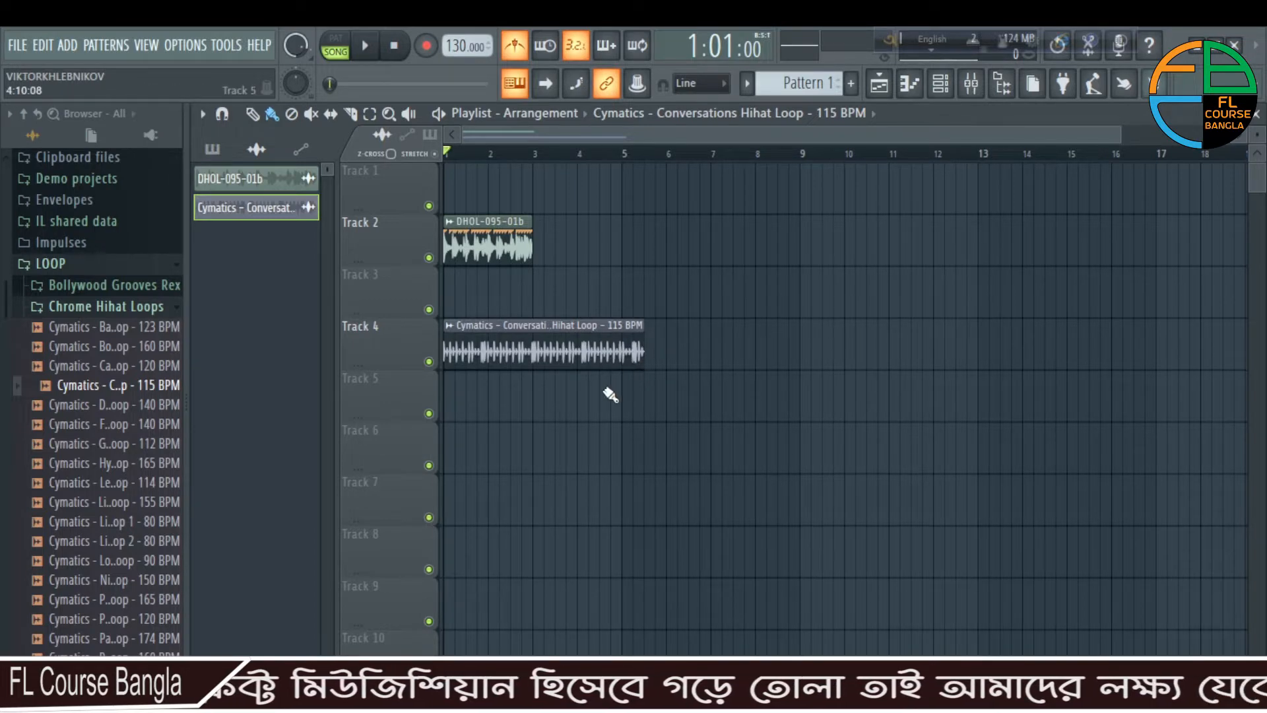
Play the two loops together and examine where the hi-hat clip ends against the bar grid.
scroll(594, 402, "up", 5)
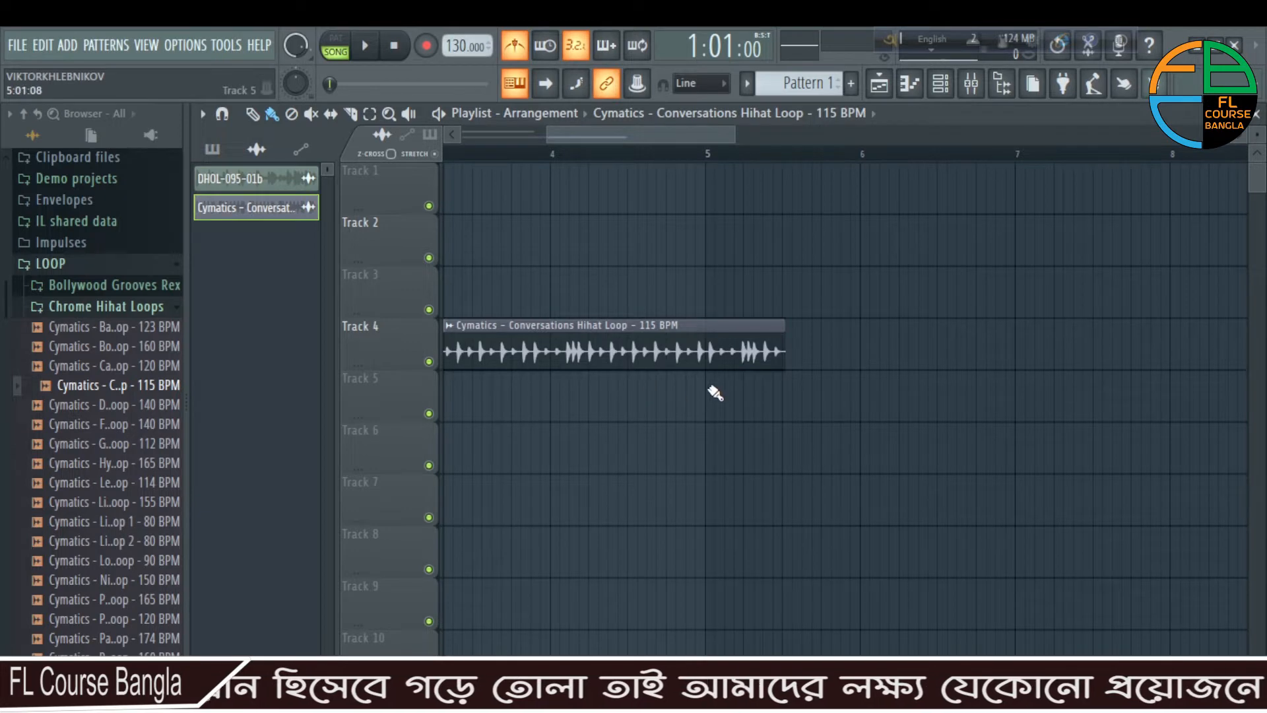
scroll(716, 394, "down", 3)
scroll(716, 394, "down", 3)
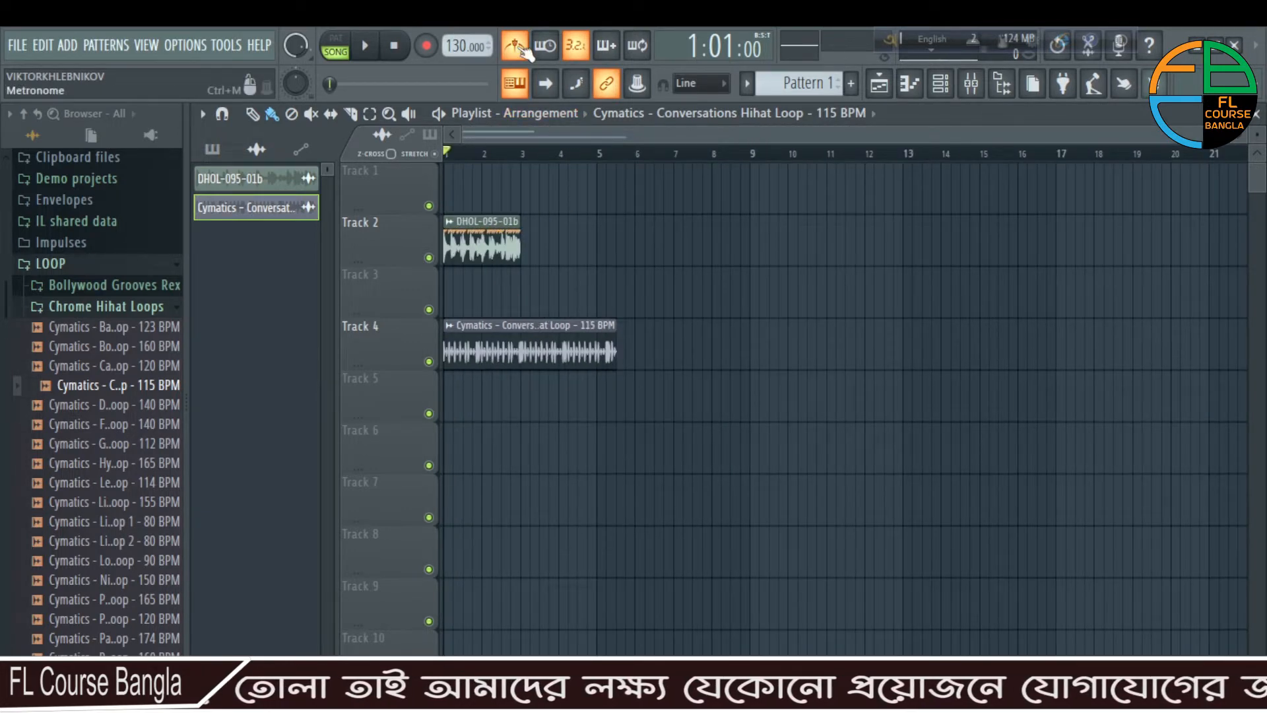
key("space")
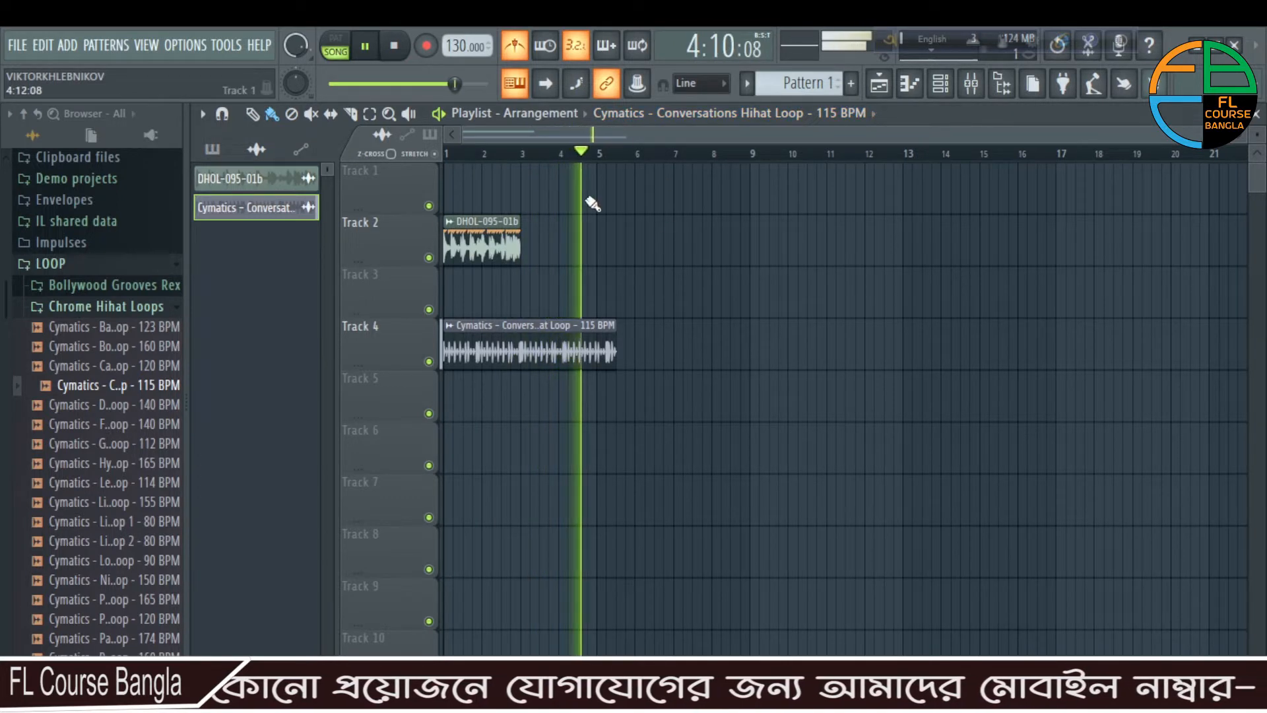
key("space")
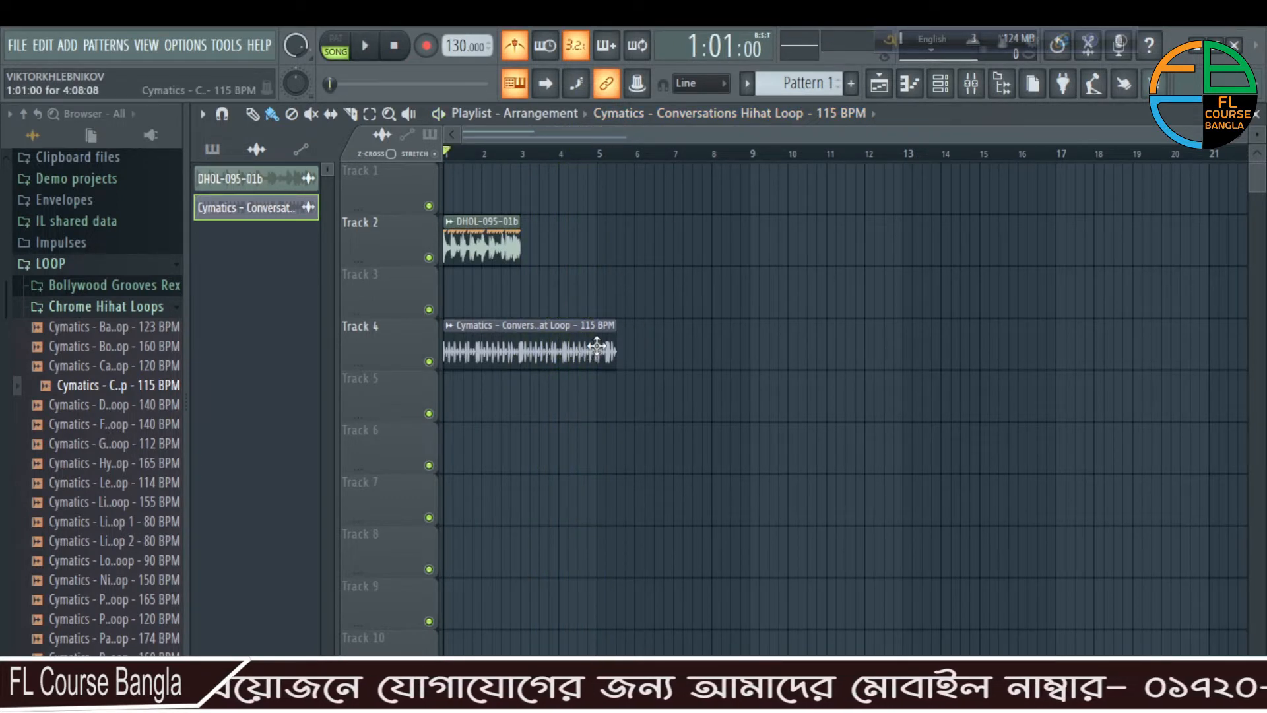
scroll(576, 409, "up", 6, "ctrl")
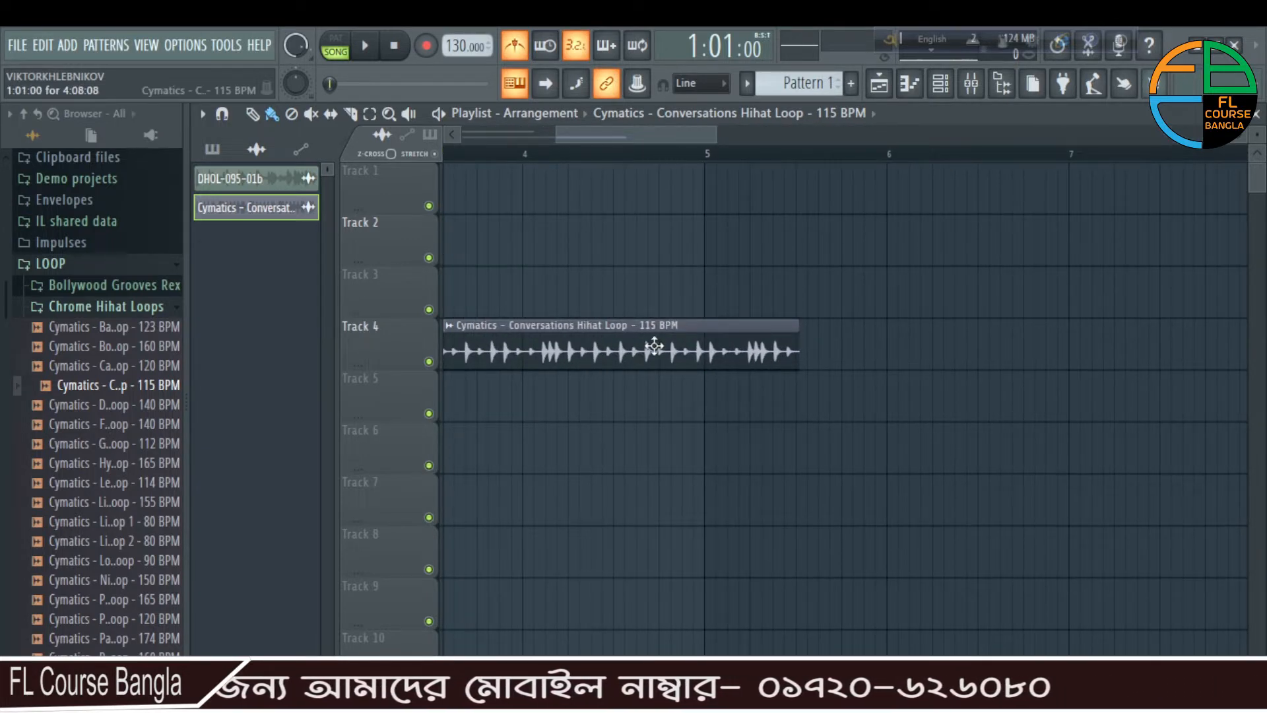
scroll(716, 342, "down", 6, "ctrl")
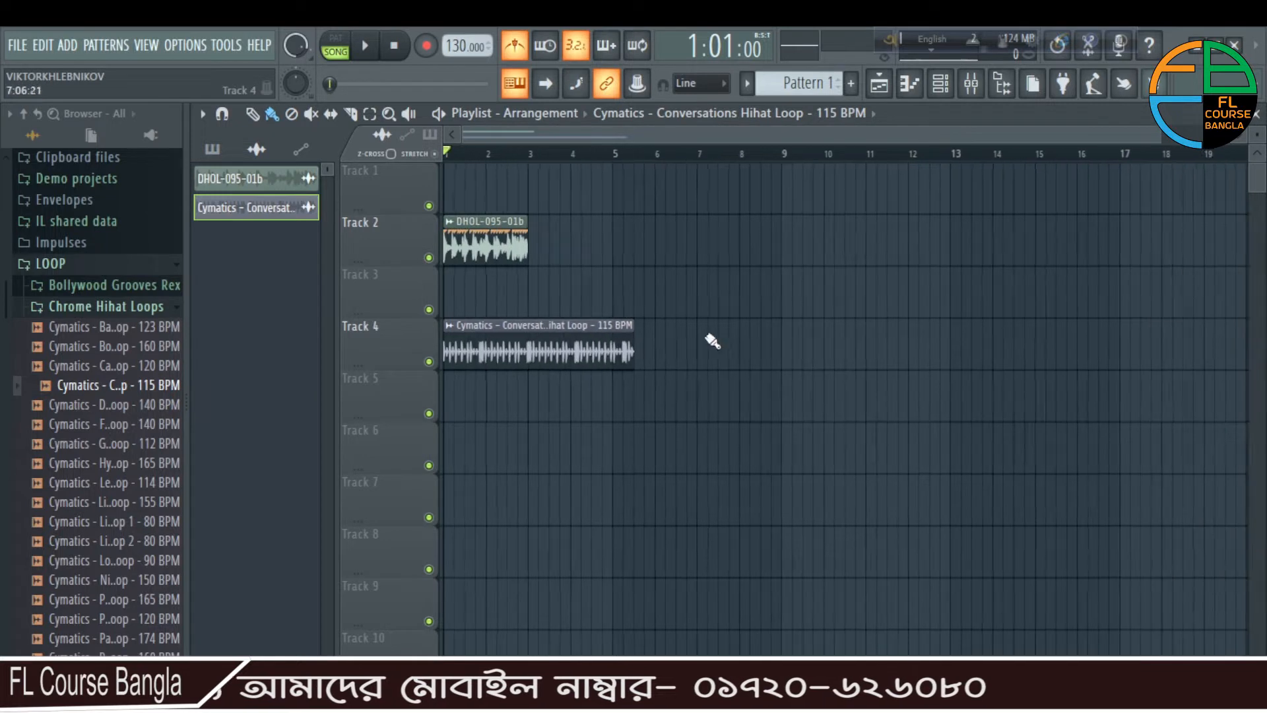
Autodetect the hi-hat clip's tempo for time stretching, entering 115 BPM as the tempo value.
double_click(556, 348)
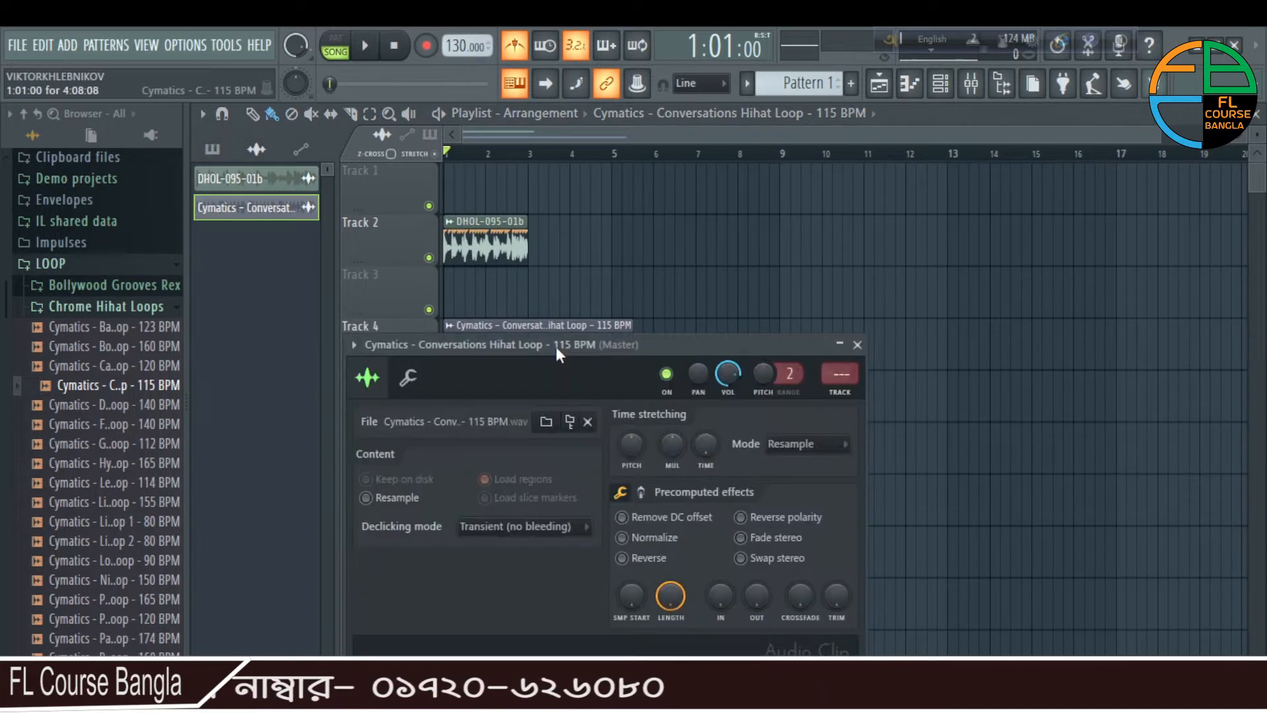
left_click_drag(638, 351, 766, 205)
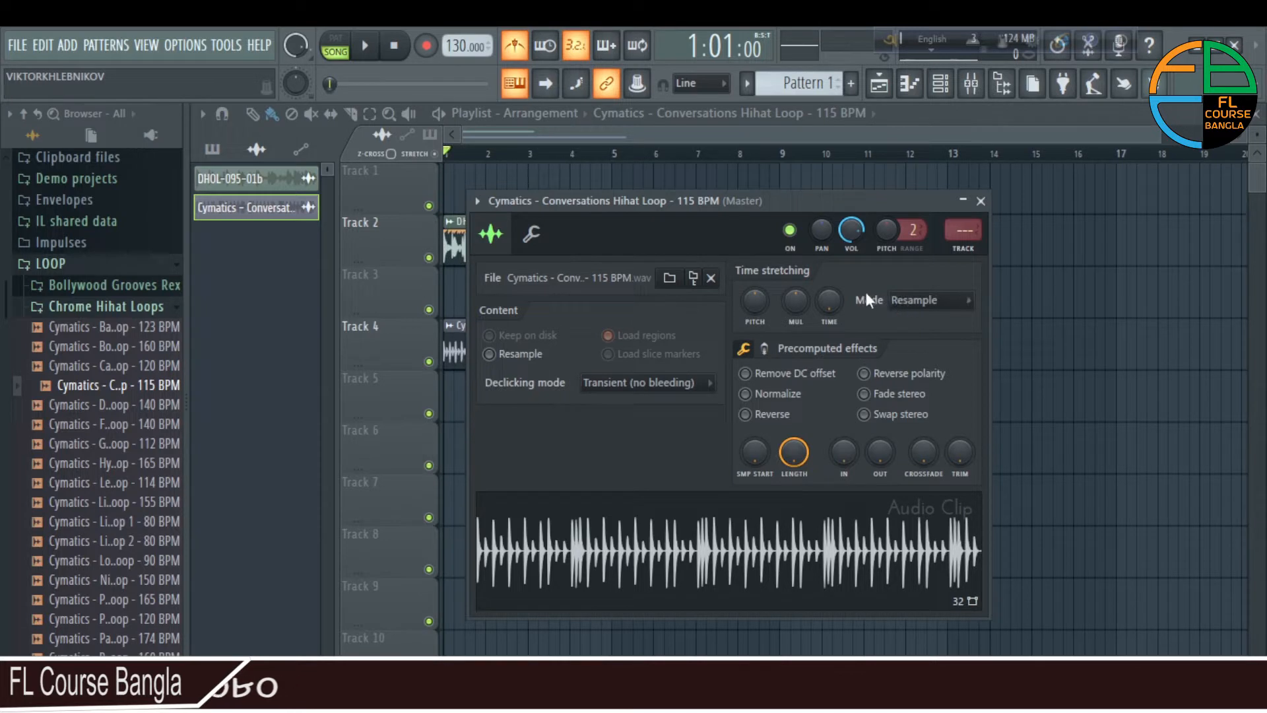
right_click(829, 309)
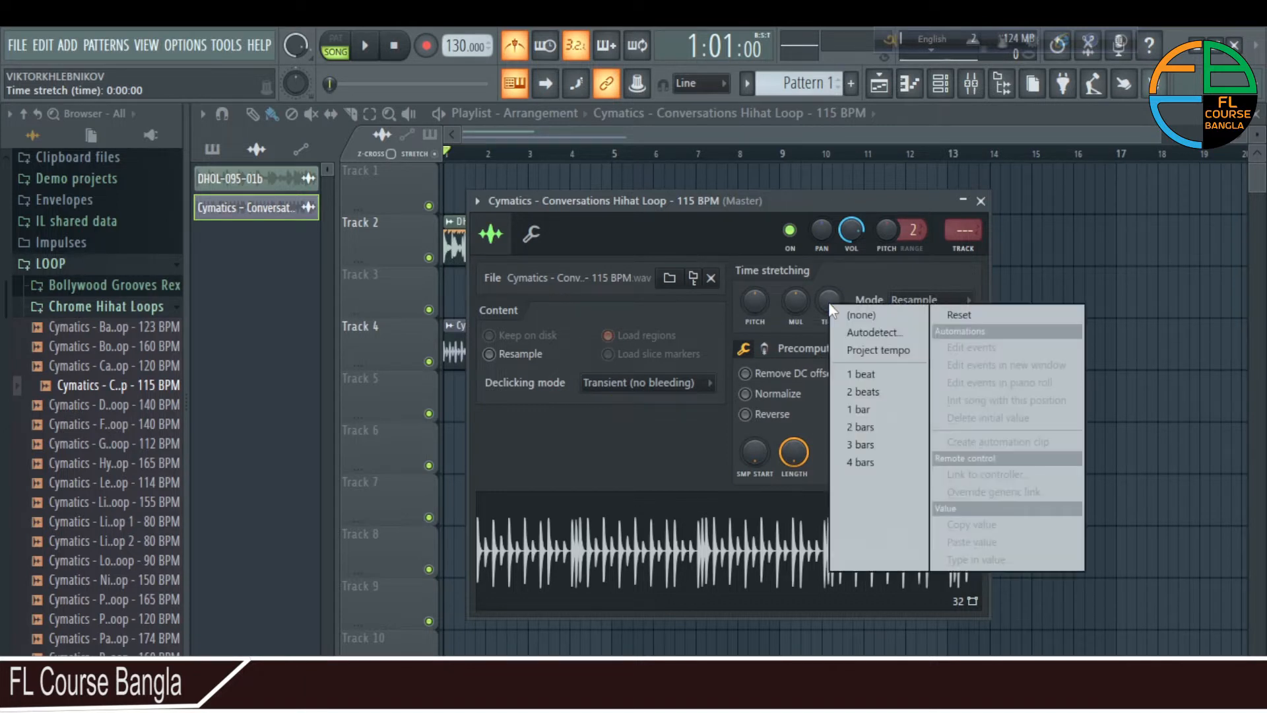
left_click(872, 332)
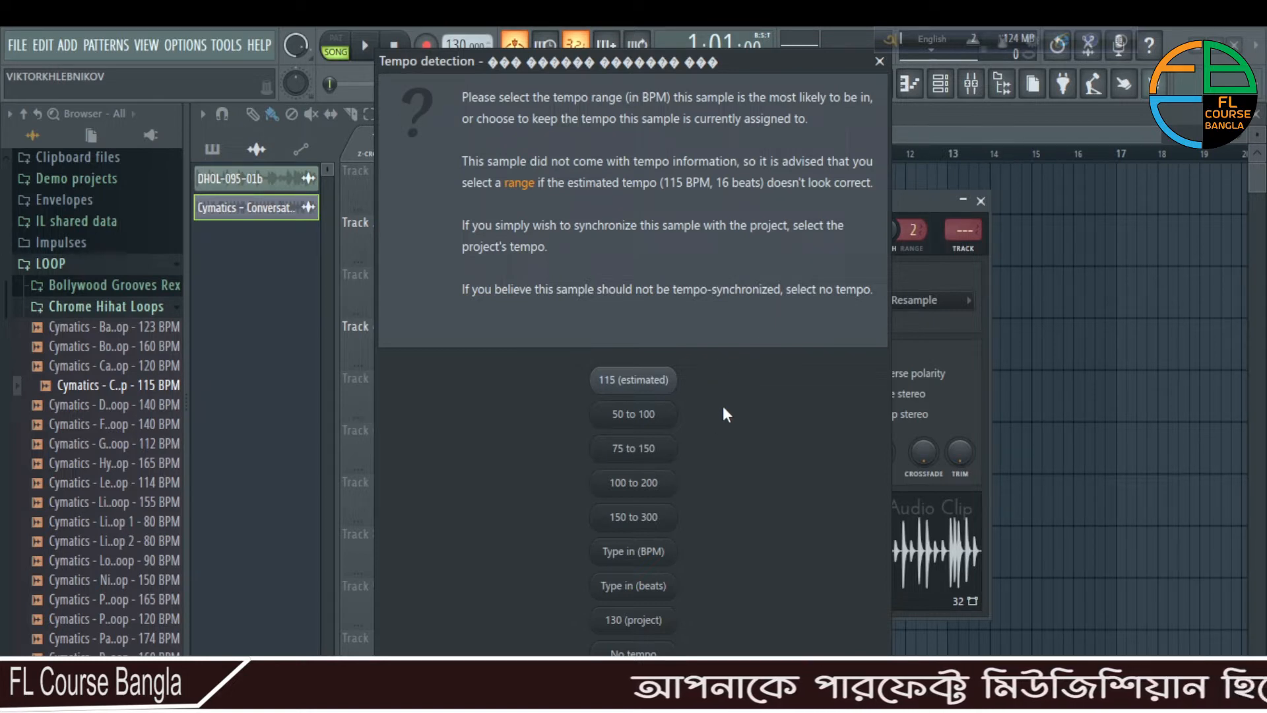
left_click(650, 553)
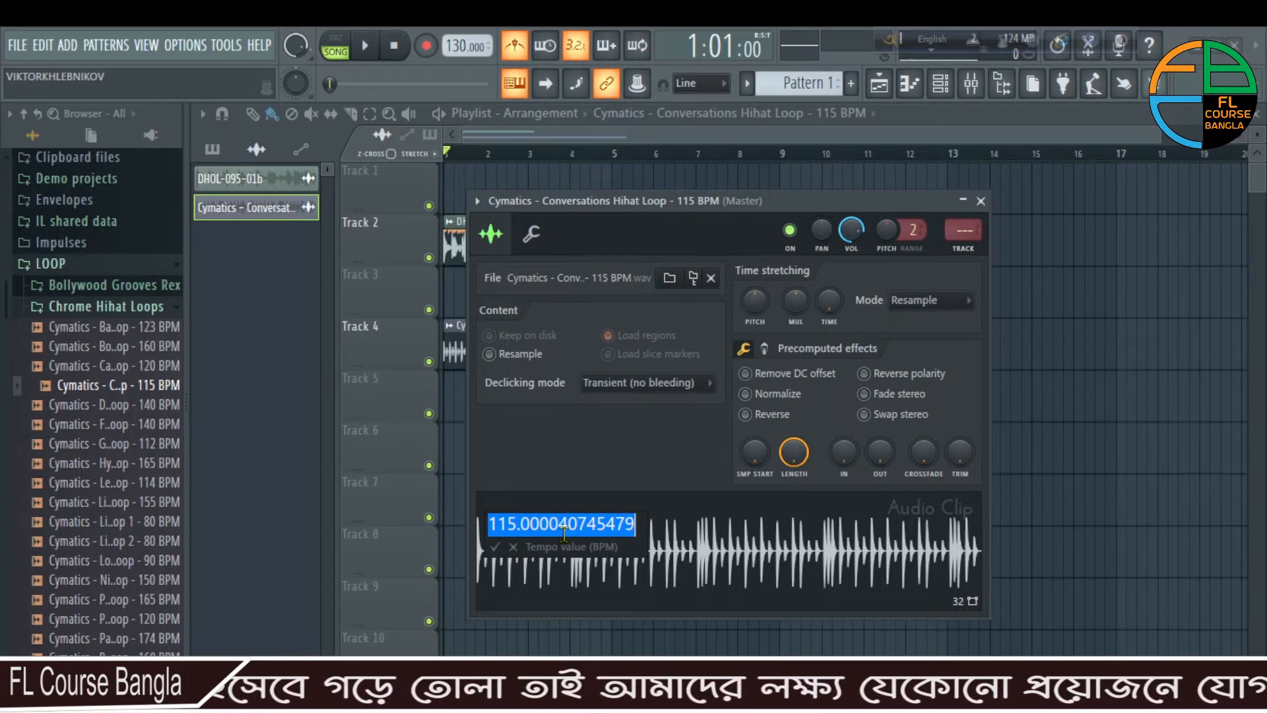
key("BackSpace")
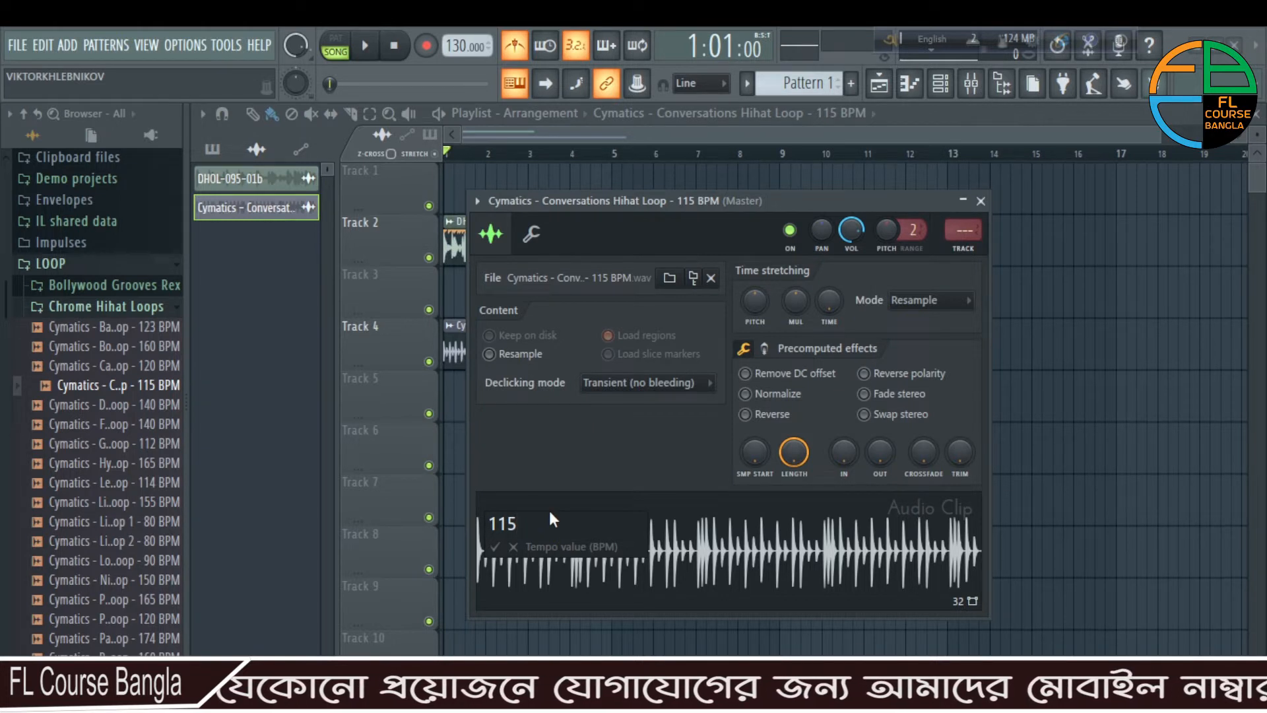
key("Return")
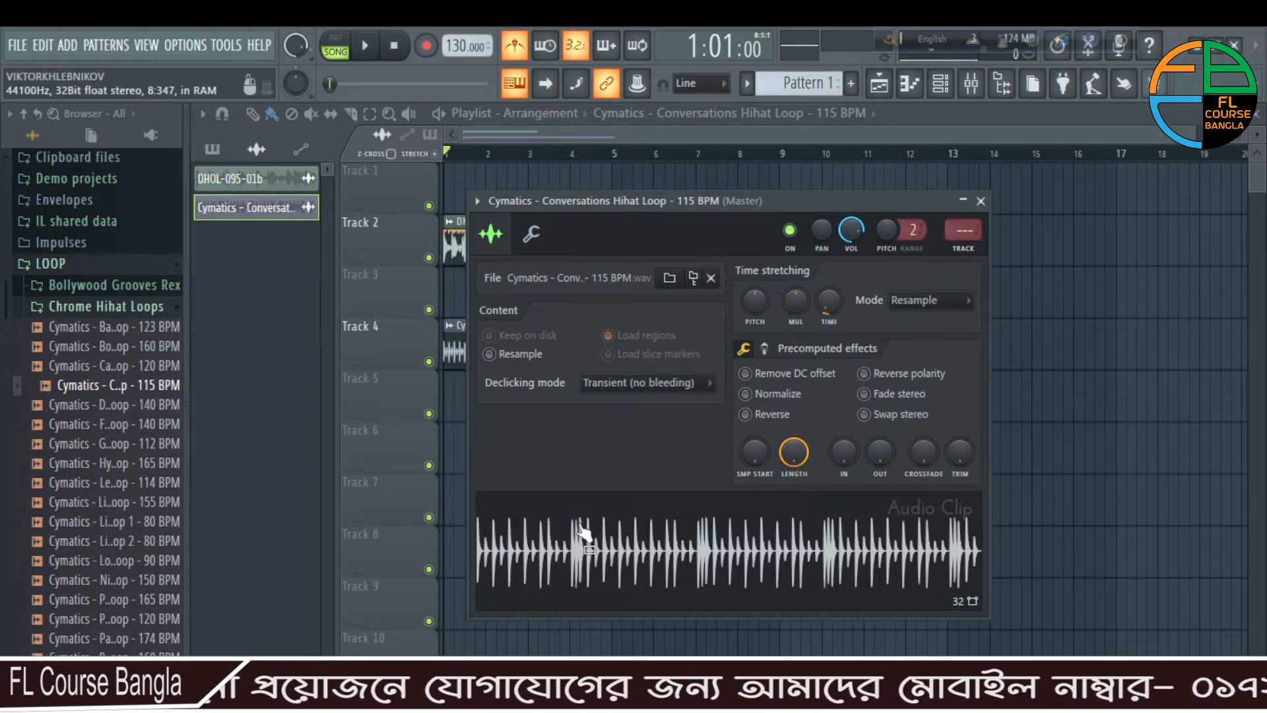
left_click(980, 201)
Play the tempo-matched hi-hat clip with the dhol loop and check its alignment to the bars.
scroll(594, 410, "up", 4)
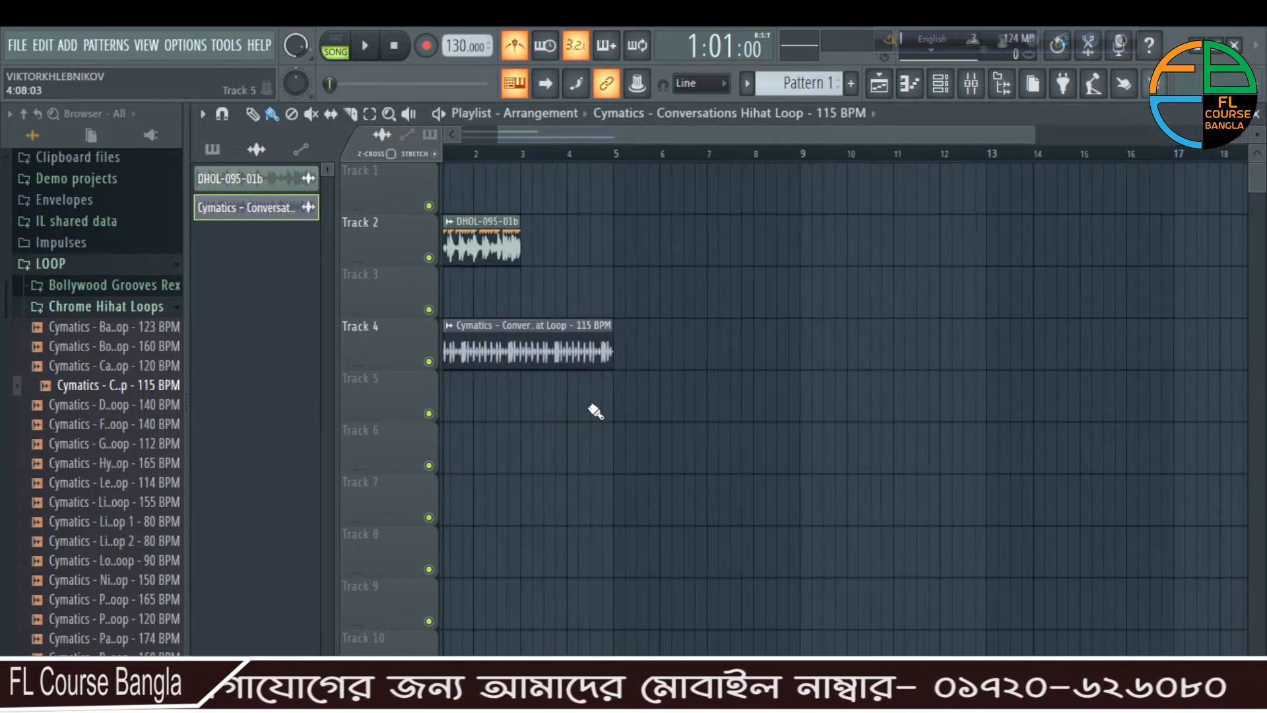
scroll(900, 342, "down", 4)
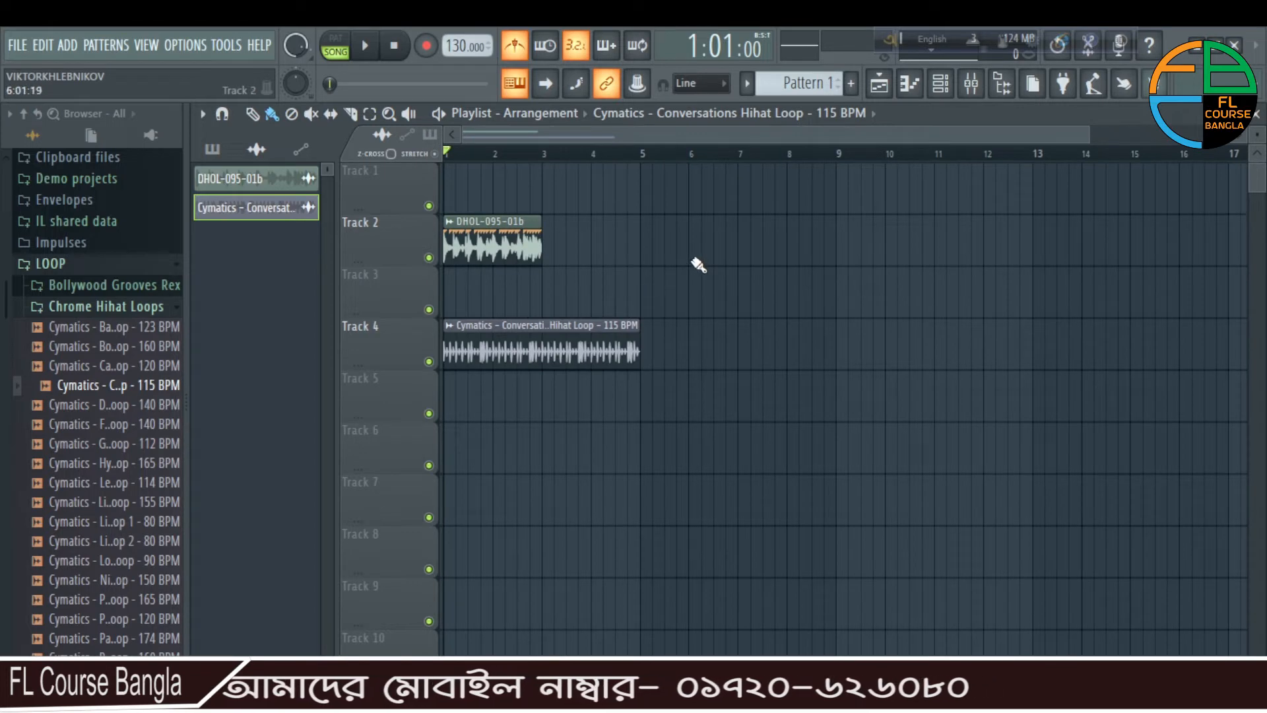
key("space")
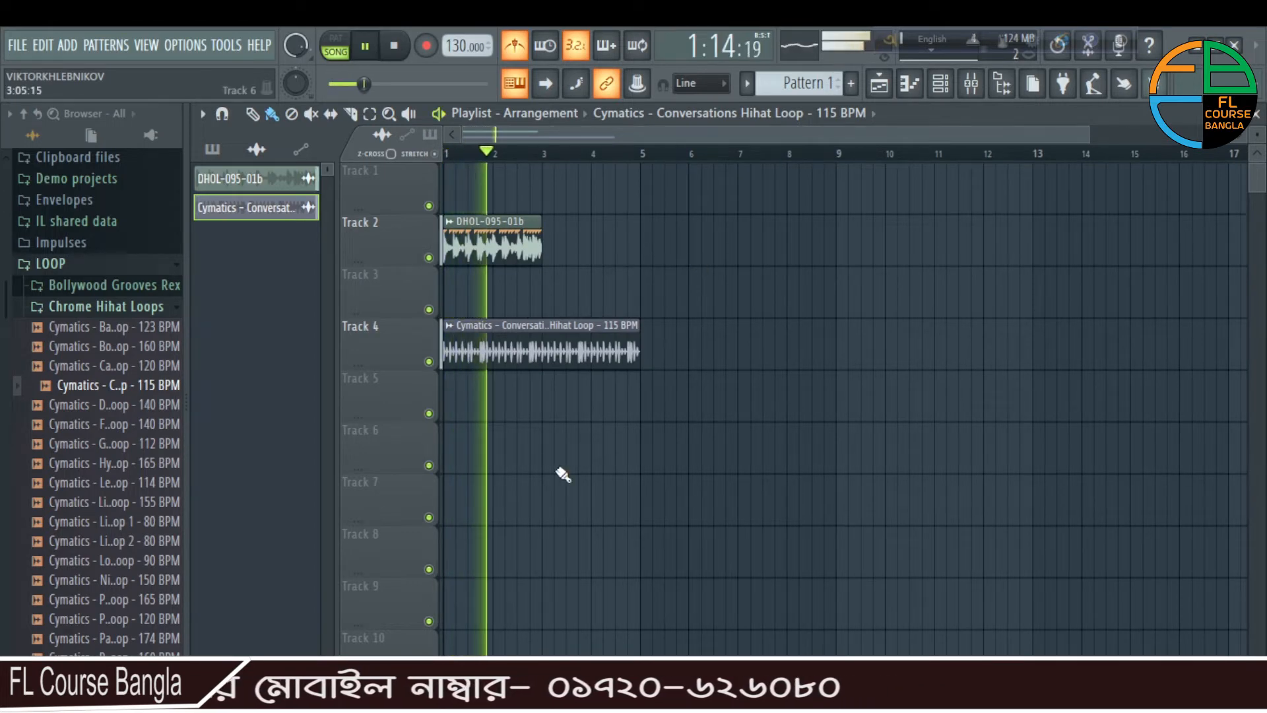
scroll(522, 455, "up", 4)
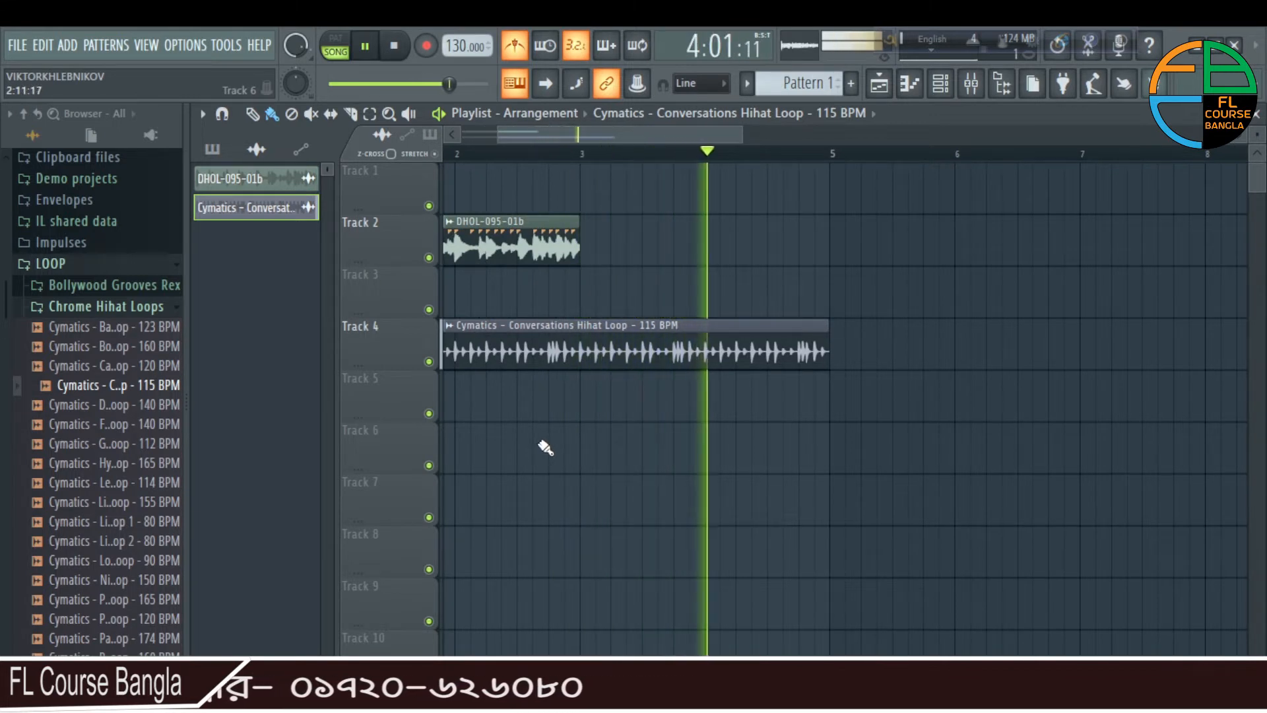
key("space")
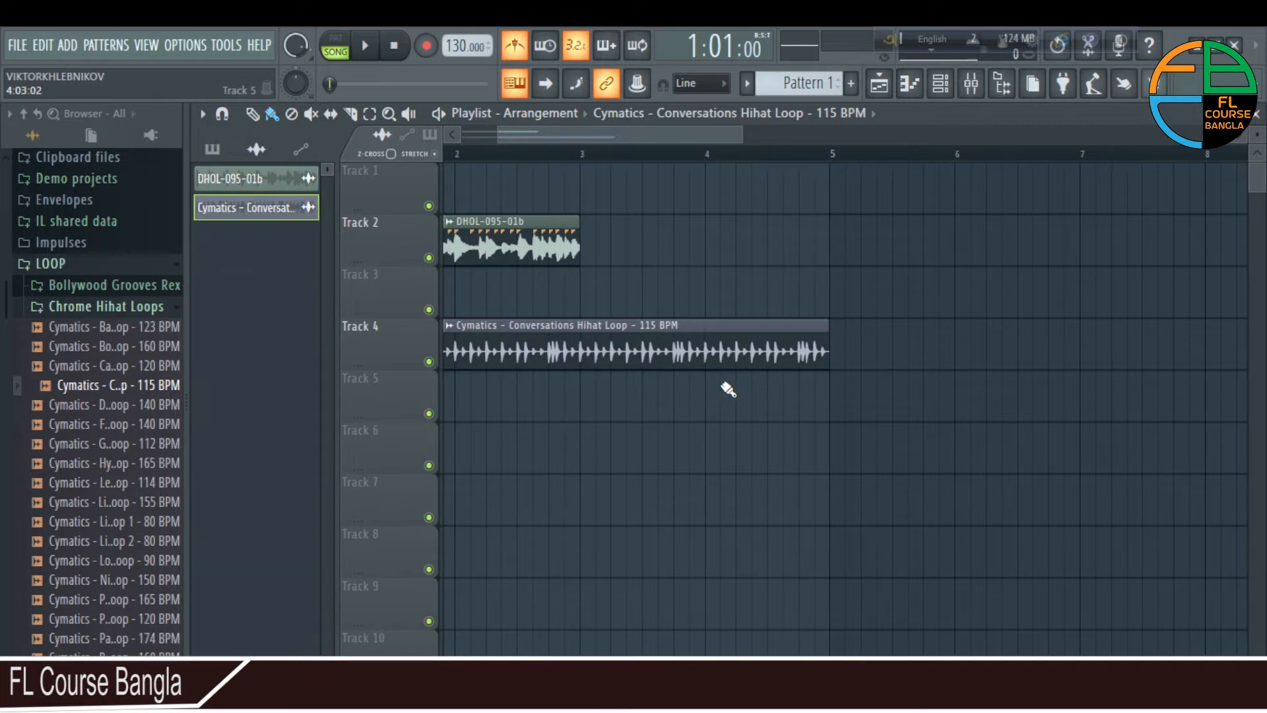
Reset the hi-hat clip's time-stretching pitch and set its stretching mode to e3 generic.
double_click(723, 353)
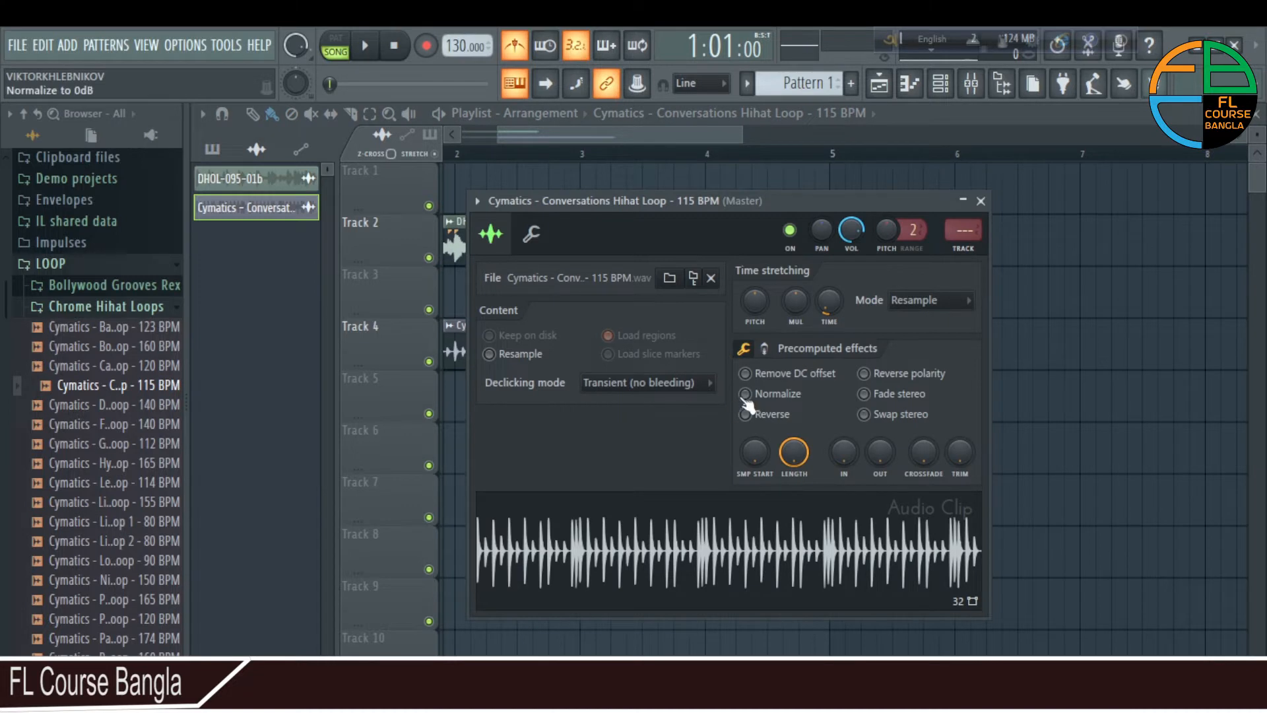
right_click(751, 300)
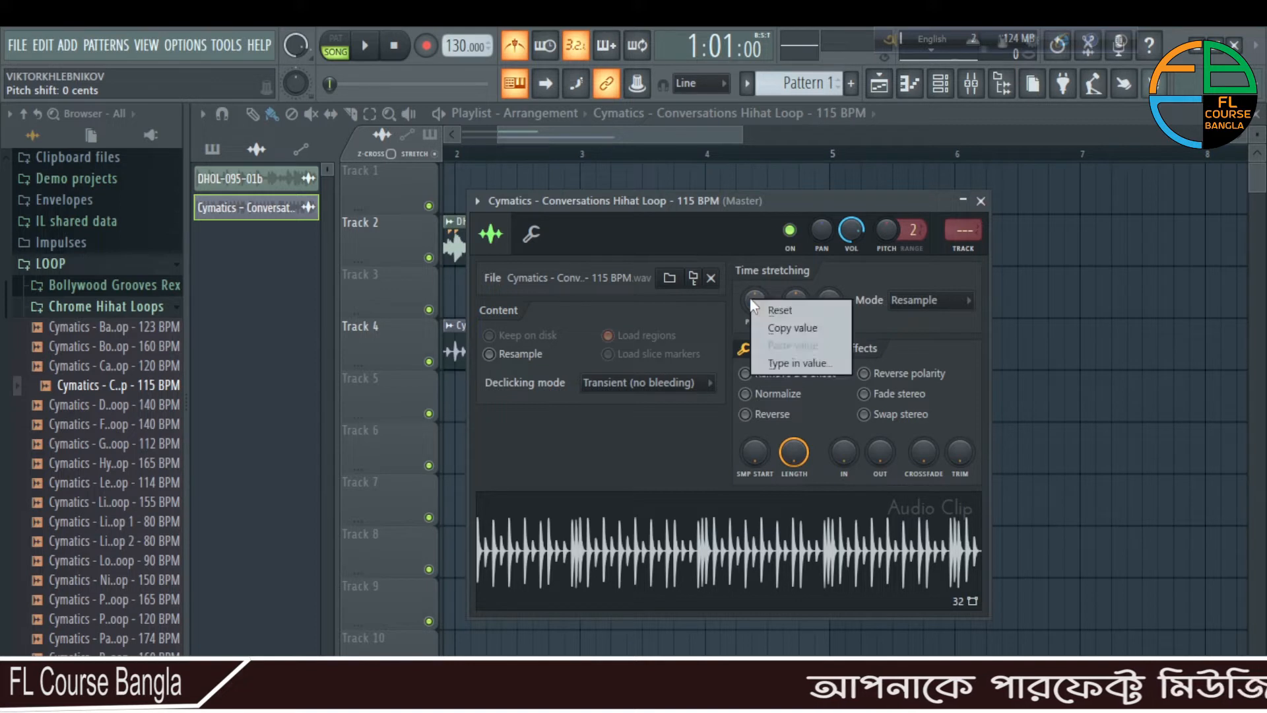
left_click(788, 313)
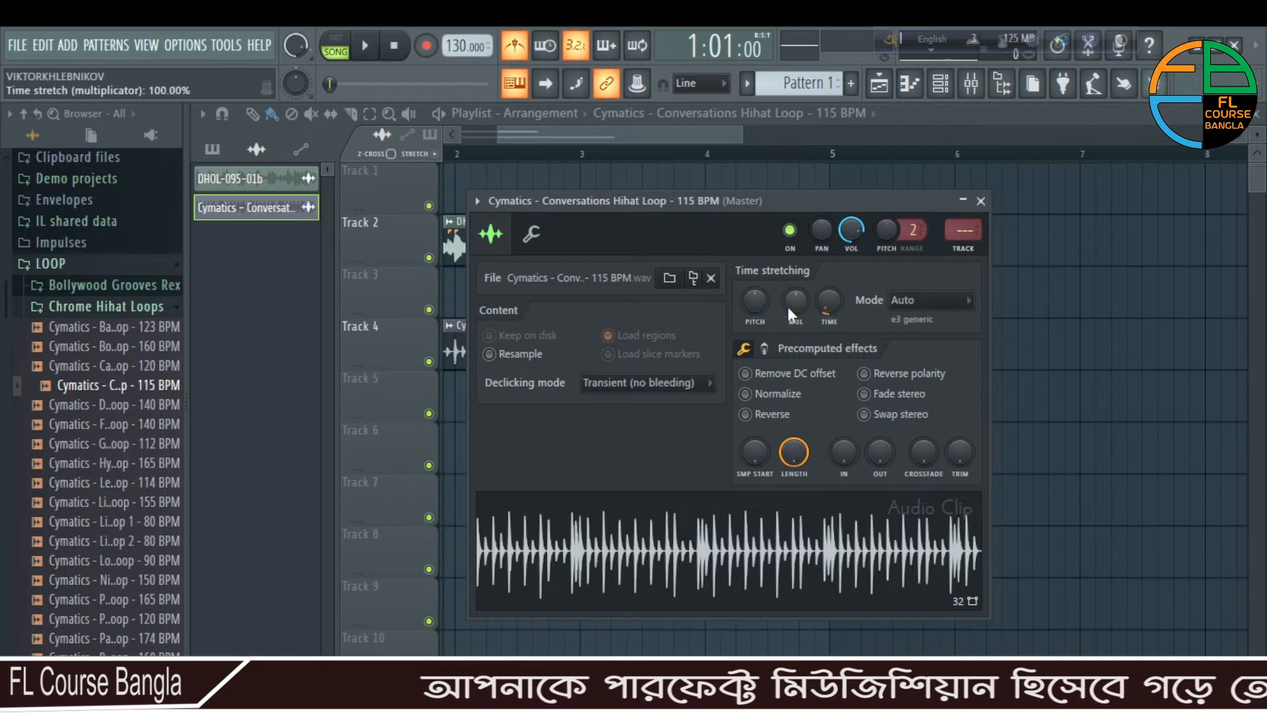
left_click(919, 299)
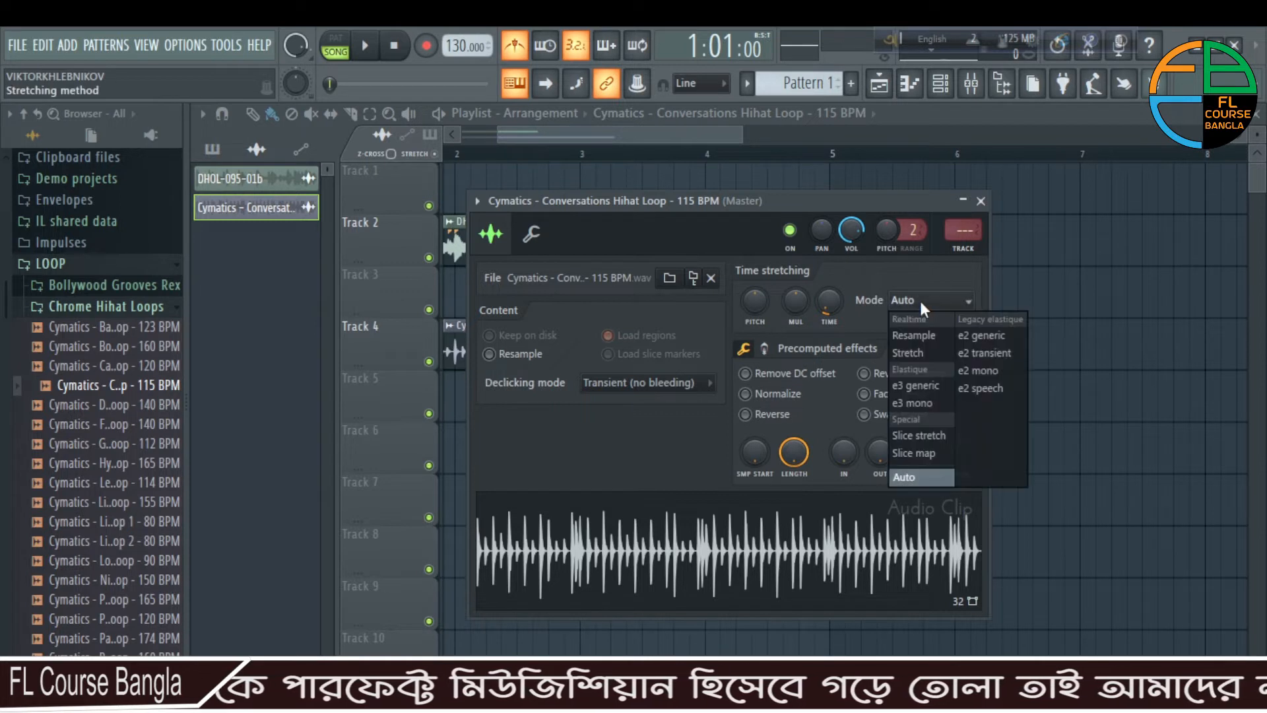
left_click(915, 382)
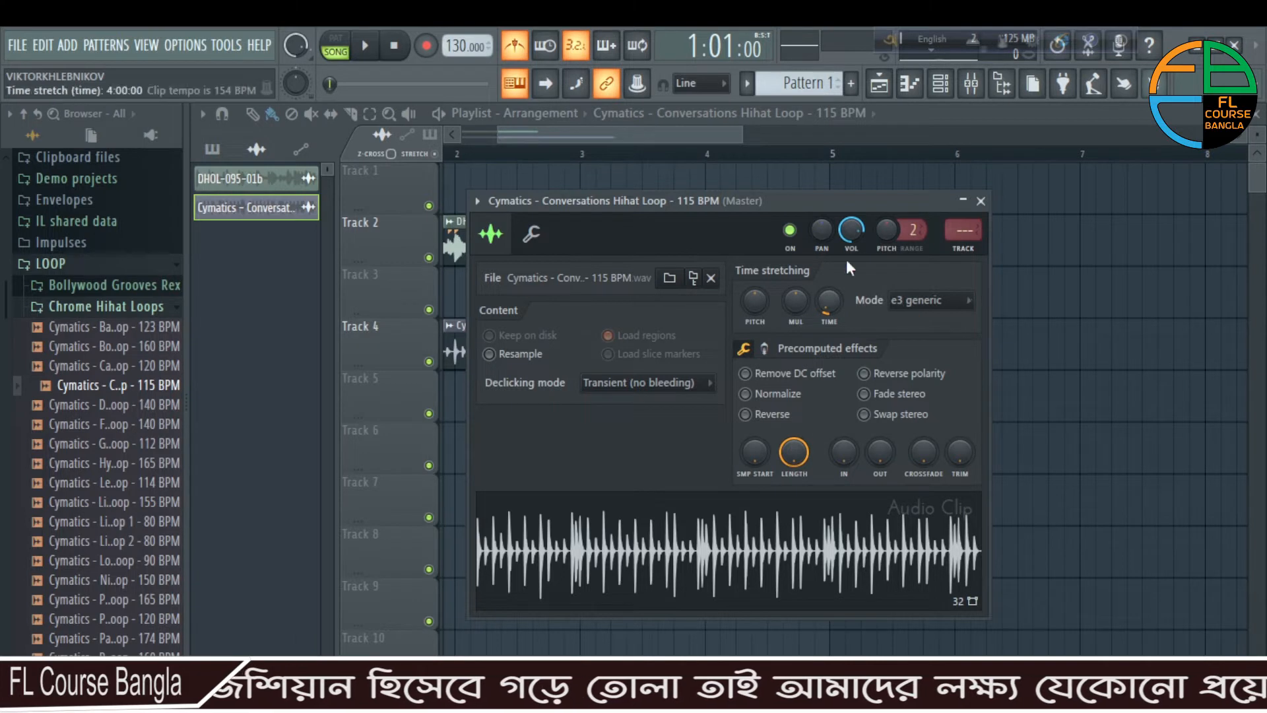
left_click(980, 201)
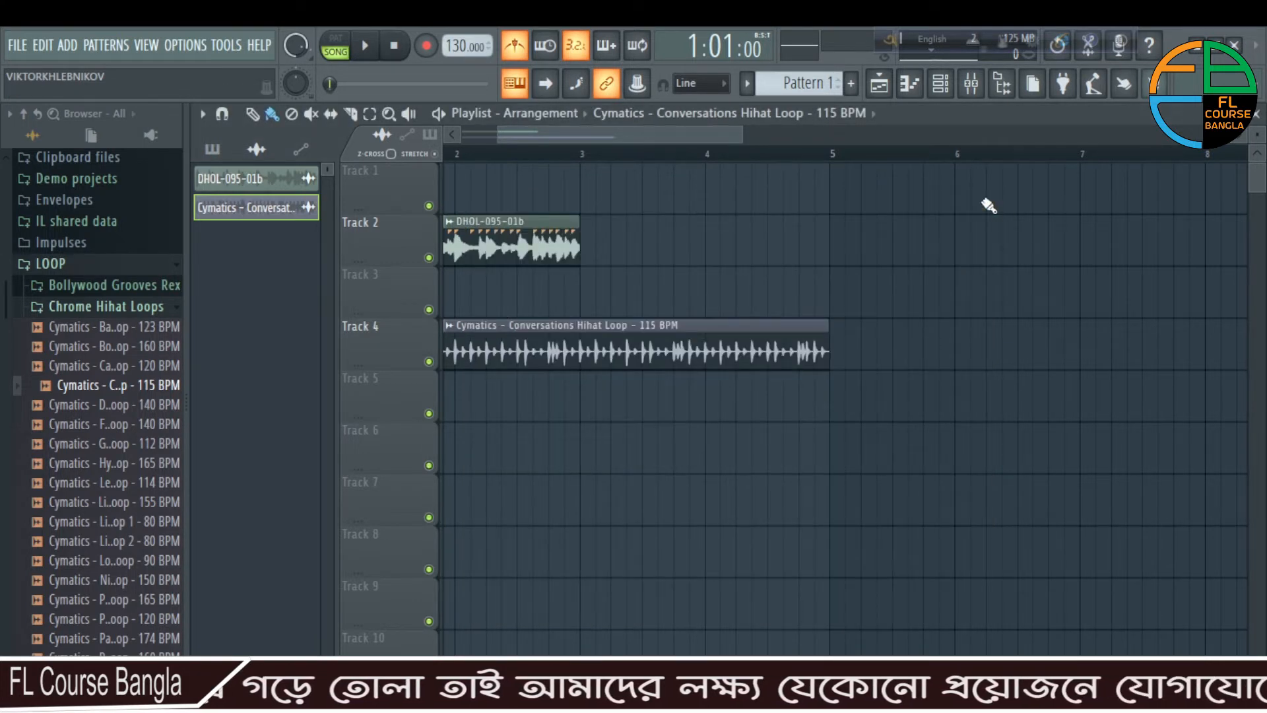
Listen to the arrangement with the new stretching mode, then collapse the Chrome Hihat Loops folder.
key("space")
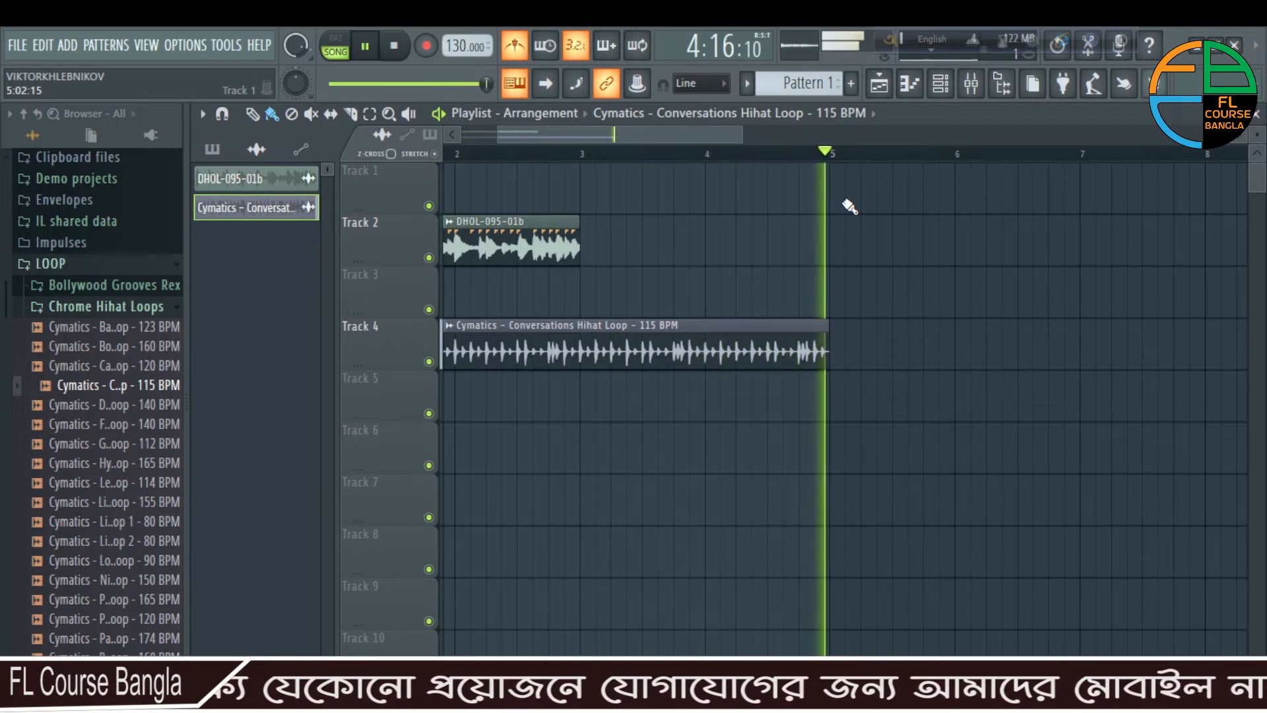
key("space")
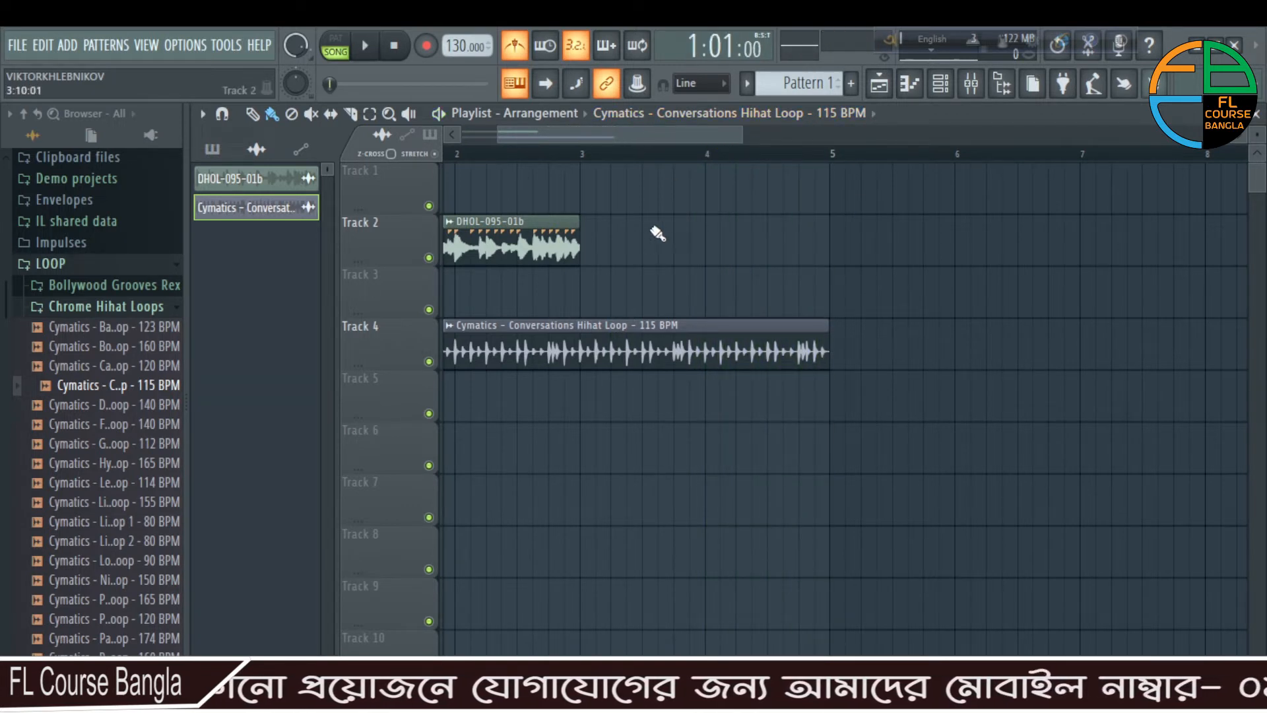
left_click(120, 309)
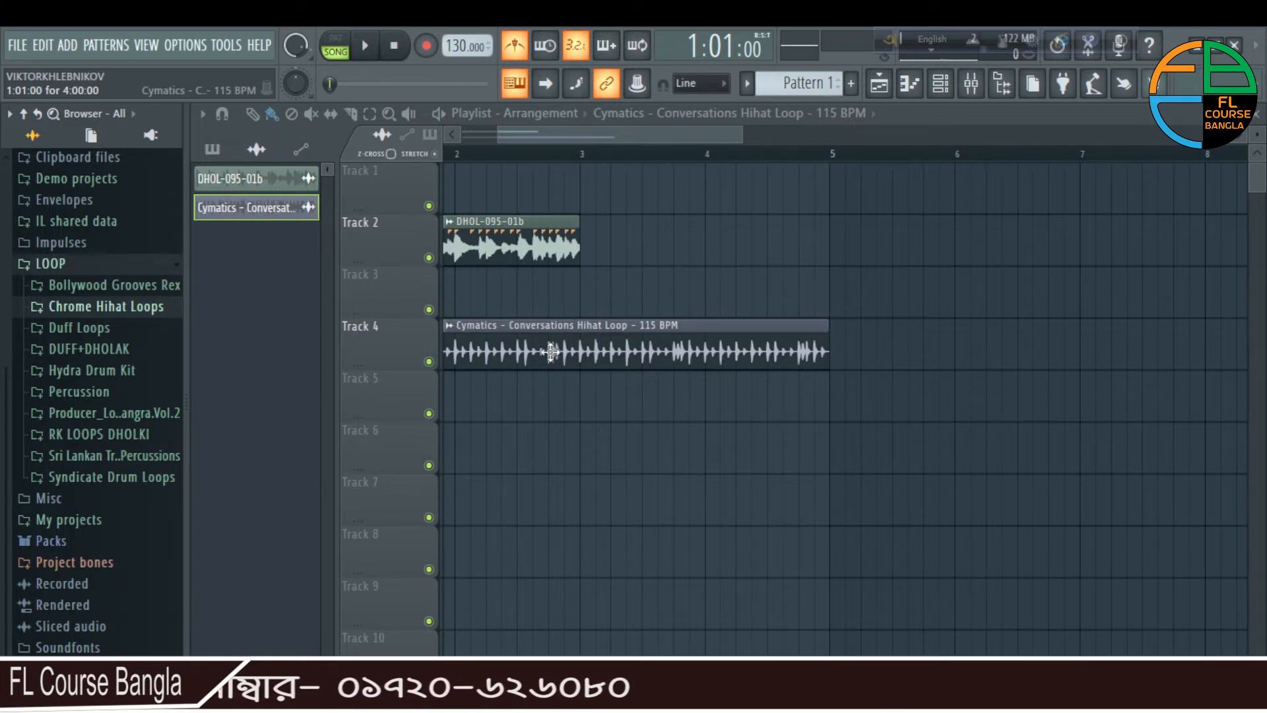
Add the DUFF+DHOLAK (1) loop from the DUFF+DHOLAK folder to Track 6 at bar 1 and play it with the other loops.
left_click(91, 353)
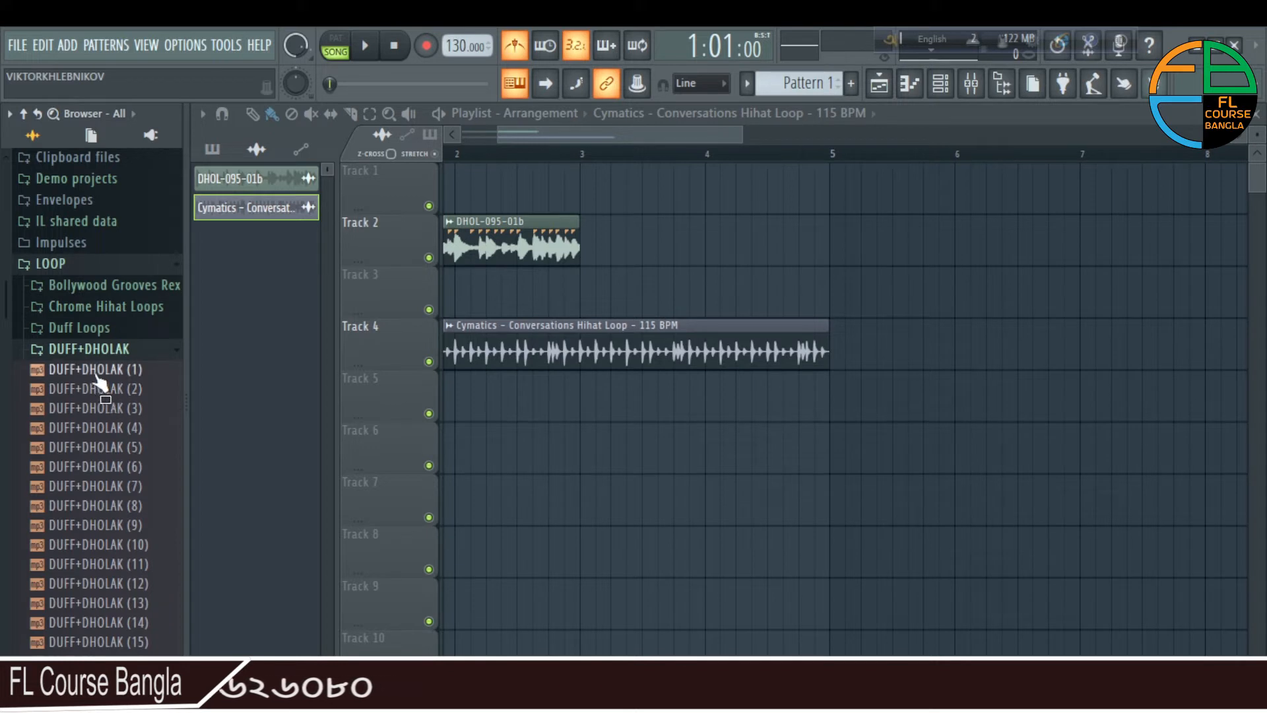
left_click_drag(99, 371, 517, 459)
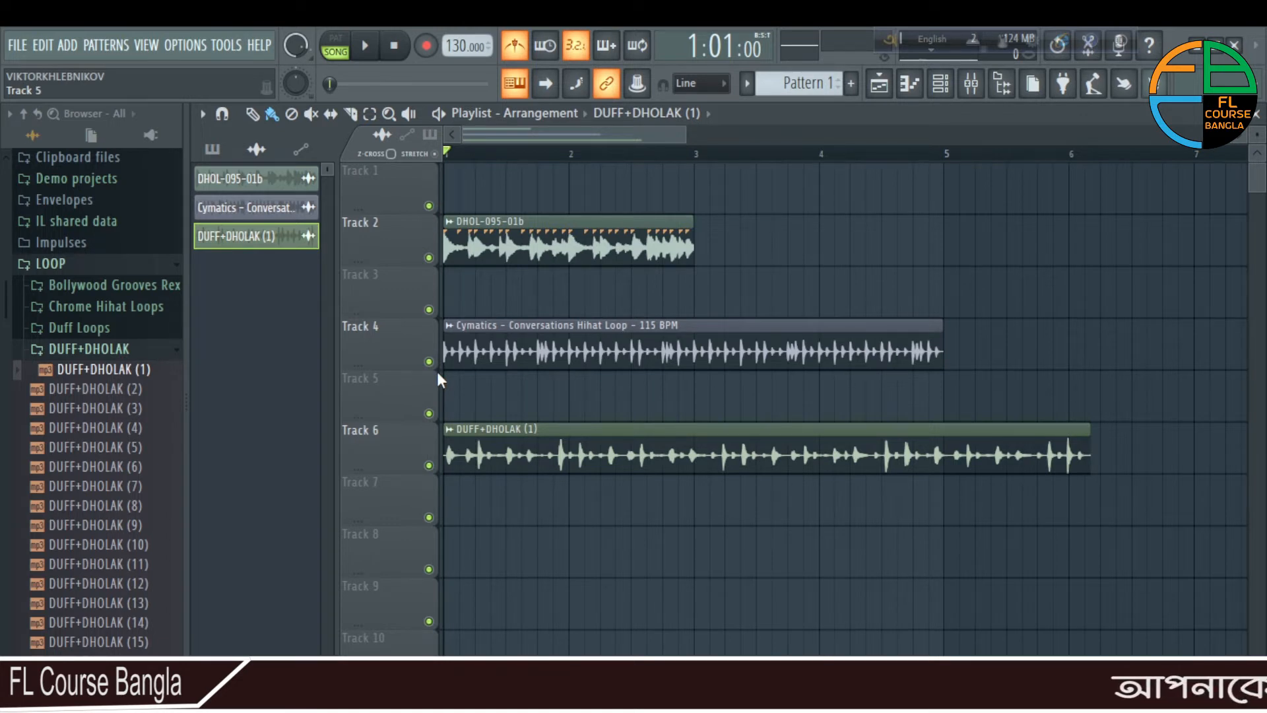
key("space")
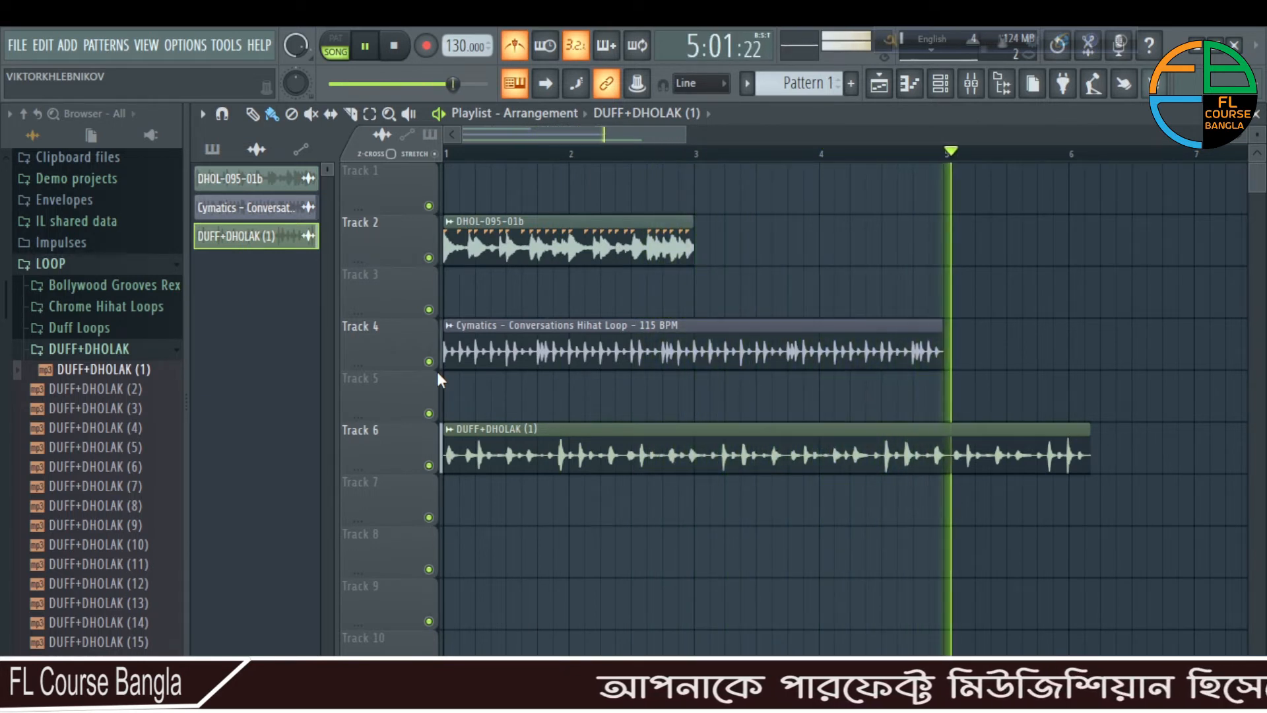
key("space")
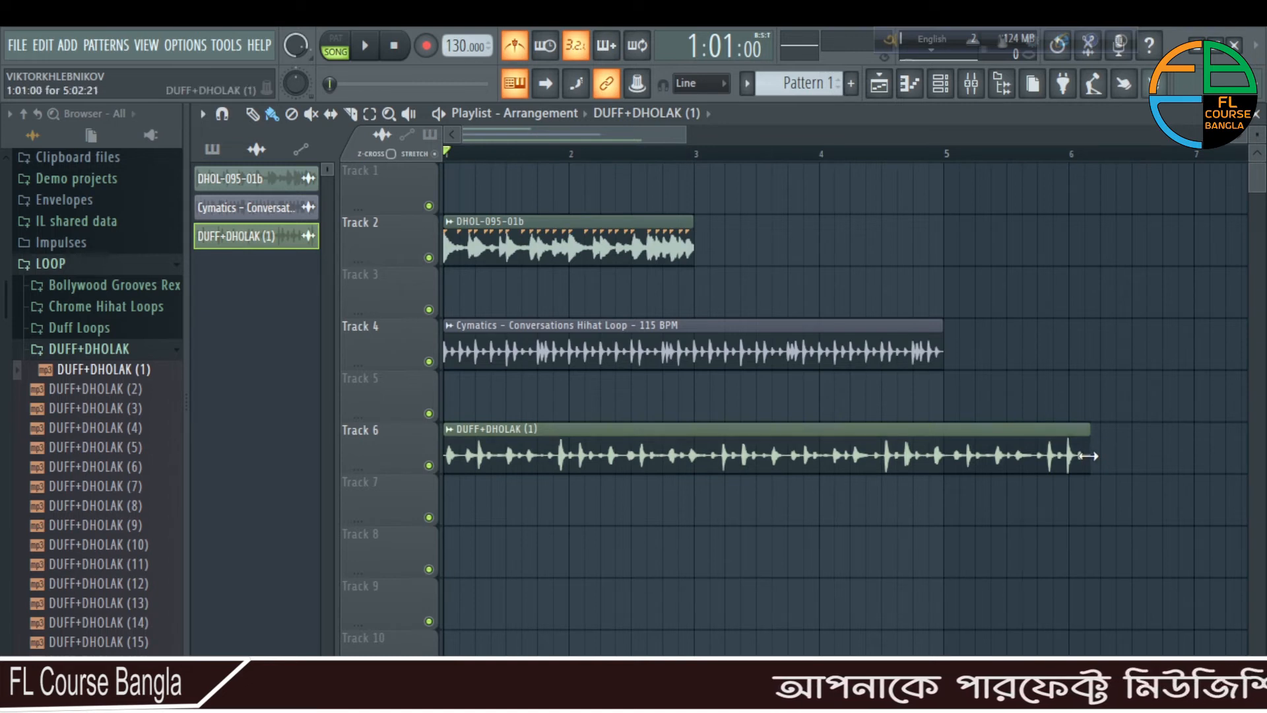
Stretch the DUFF+DHOLAK (1) clip to about four bars so it ends near bar 5, and start playback to hear it.
left_click_drag(1089, 455, 332, 432)
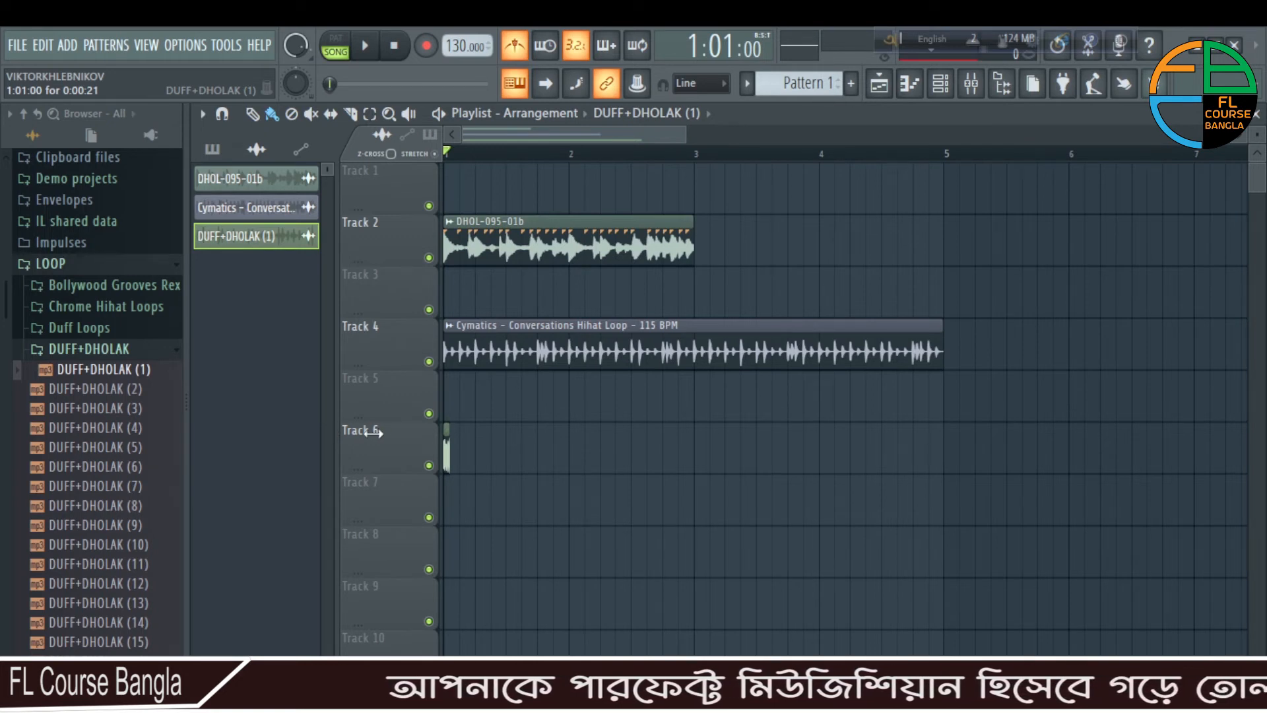
left_click_drag(373, 432, 950, 478)
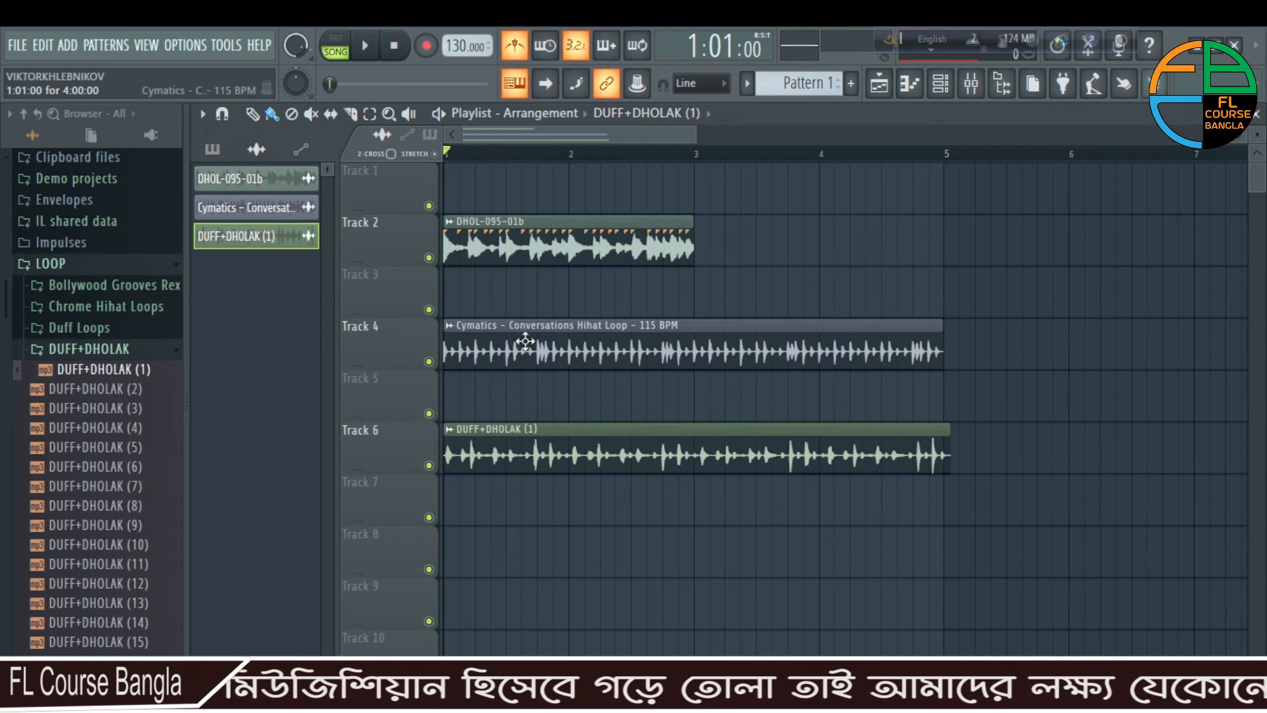
key("space")
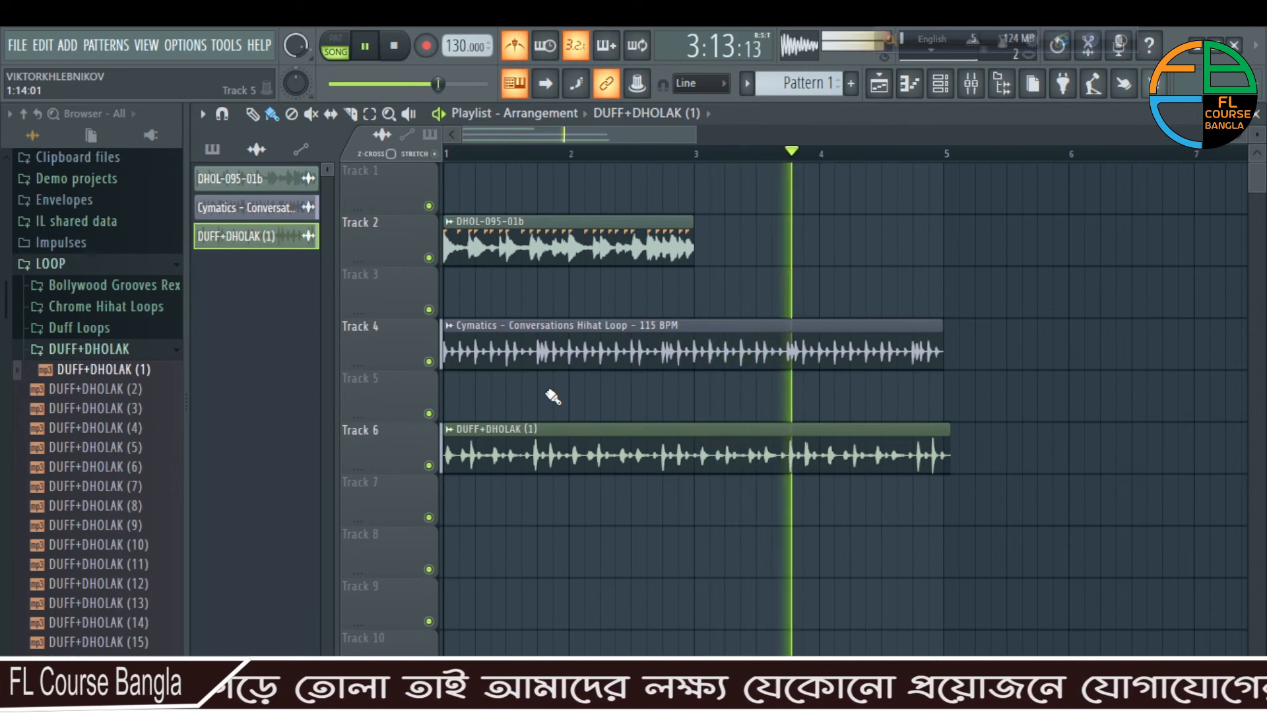
Mute the dhol loop on Track 2 and the hi-hat loop on Track 4 to hear the DUFF+DHOLAK (1) clip alone.
left_click(429, 257)
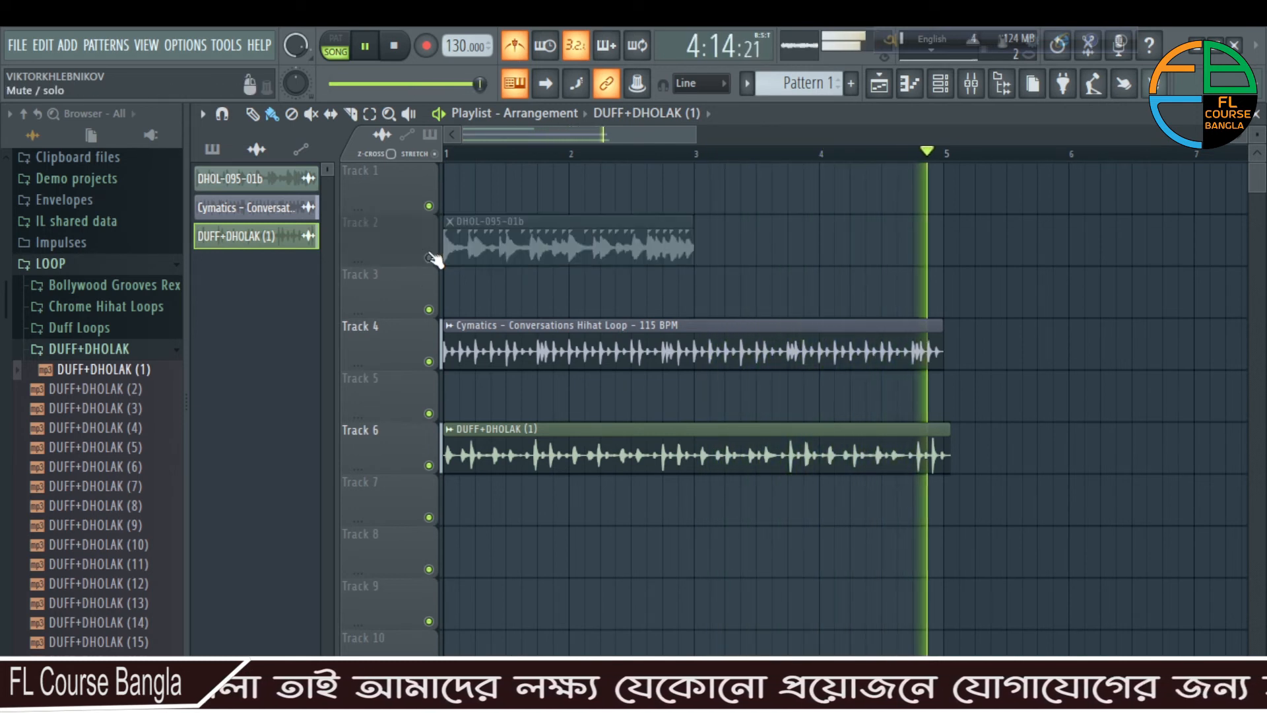
left_click(429, 362)
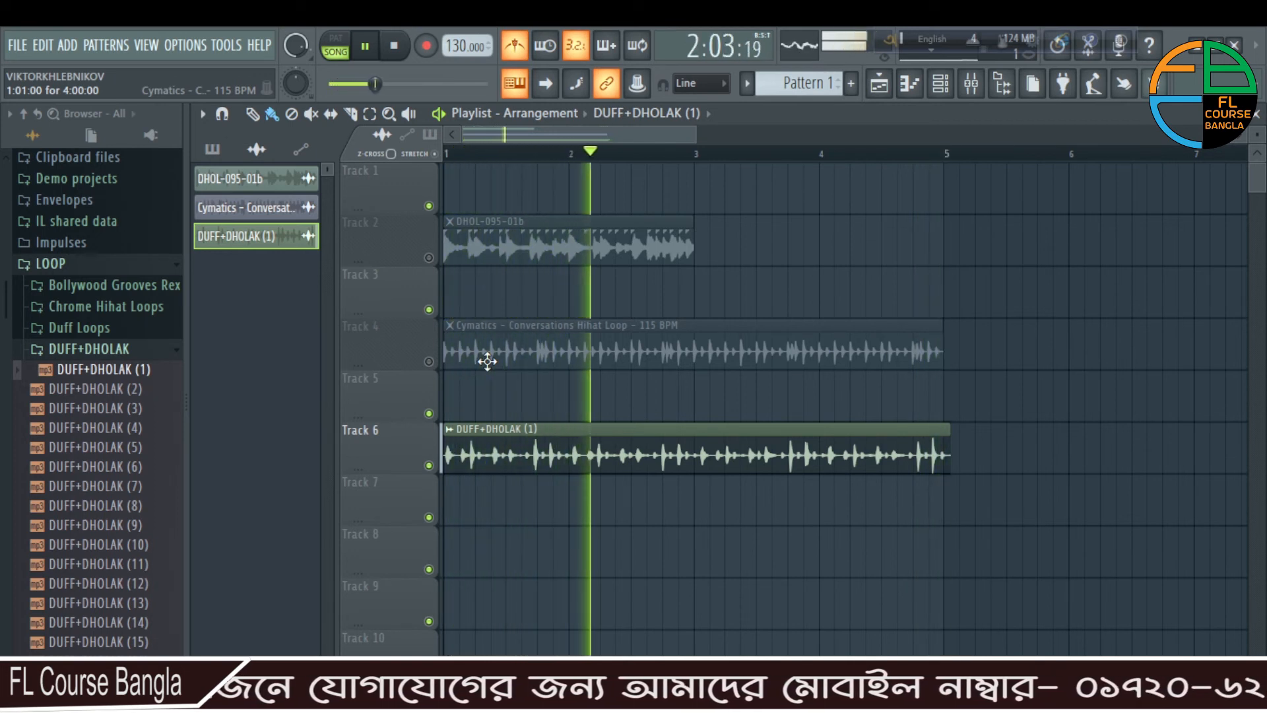
key("space")
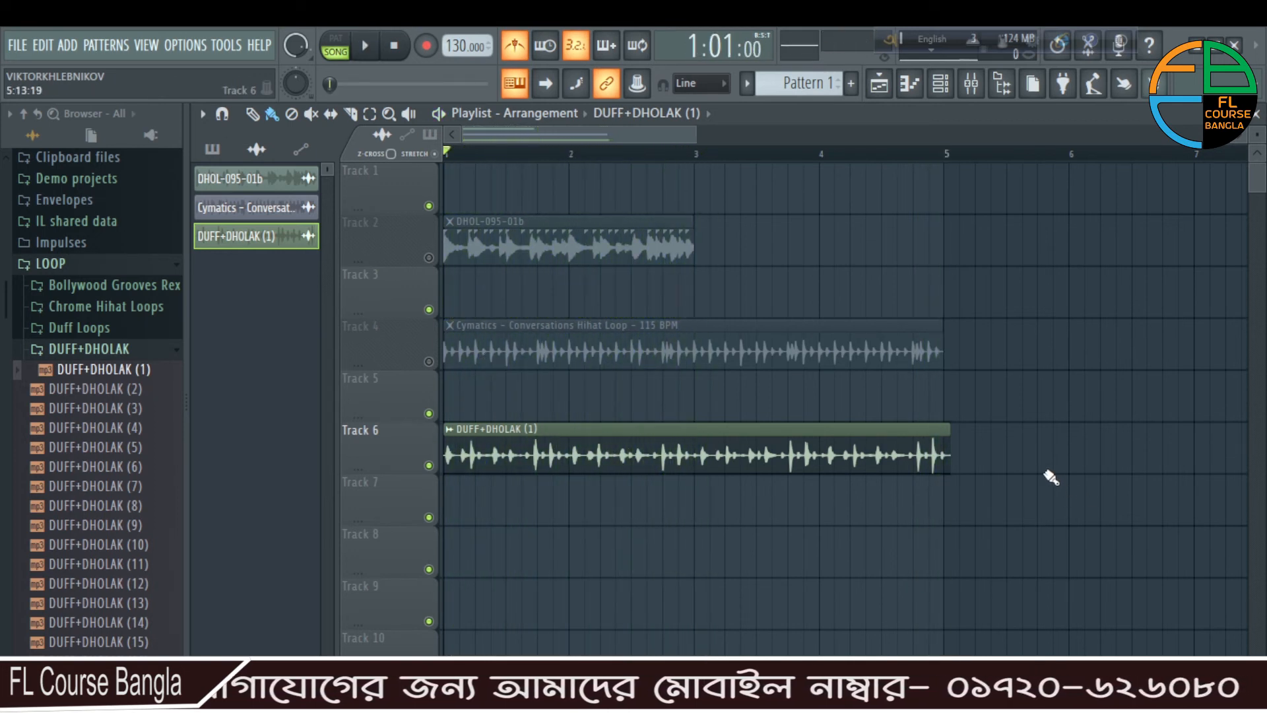
Reset the DUFF+DHOLAK (1) clip's time-stretching pitch, set its stretching mode to e3 generic, and listen to the clip.
double_click(687, 457)
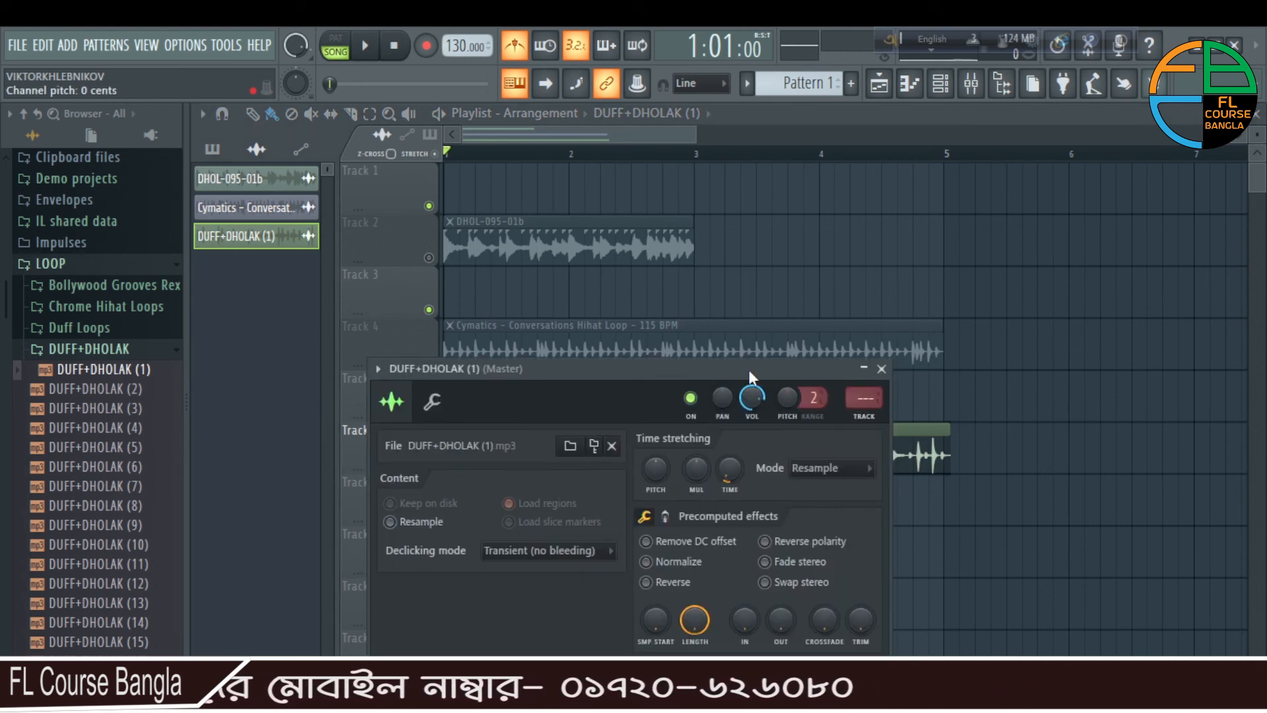
left_click_drag(748, 369, 869, 171)
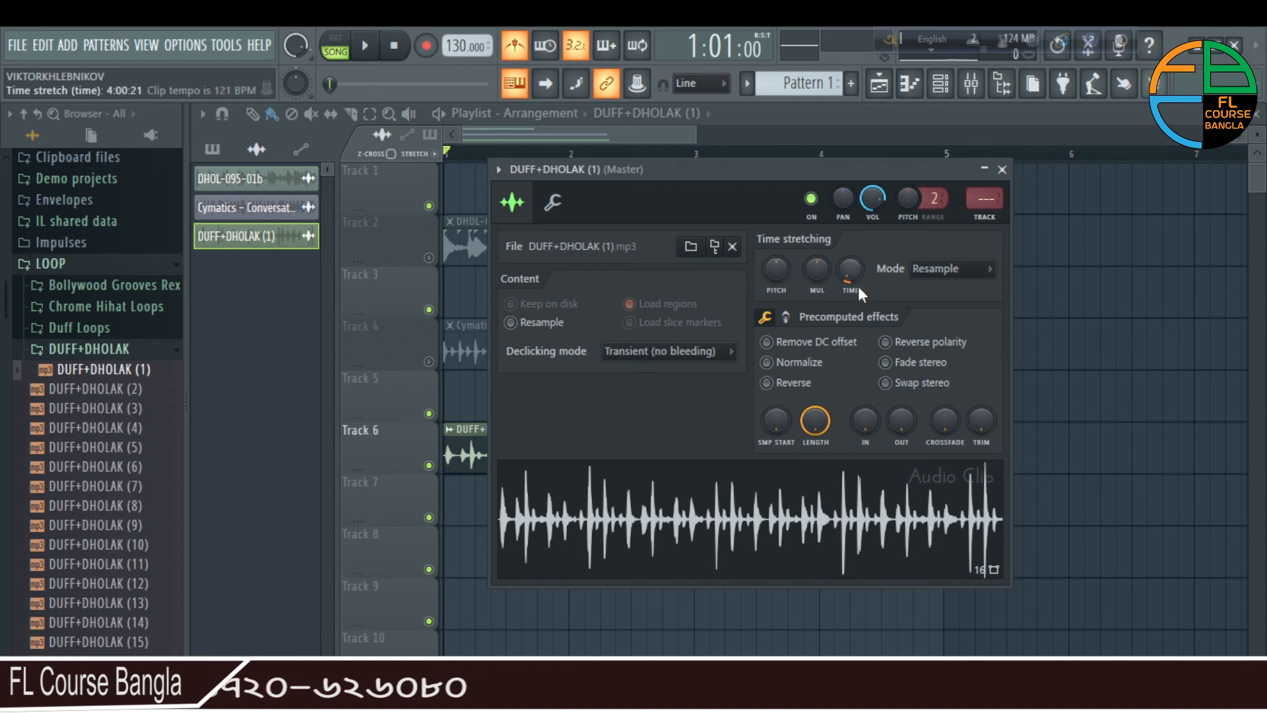
right_click(778, 273)
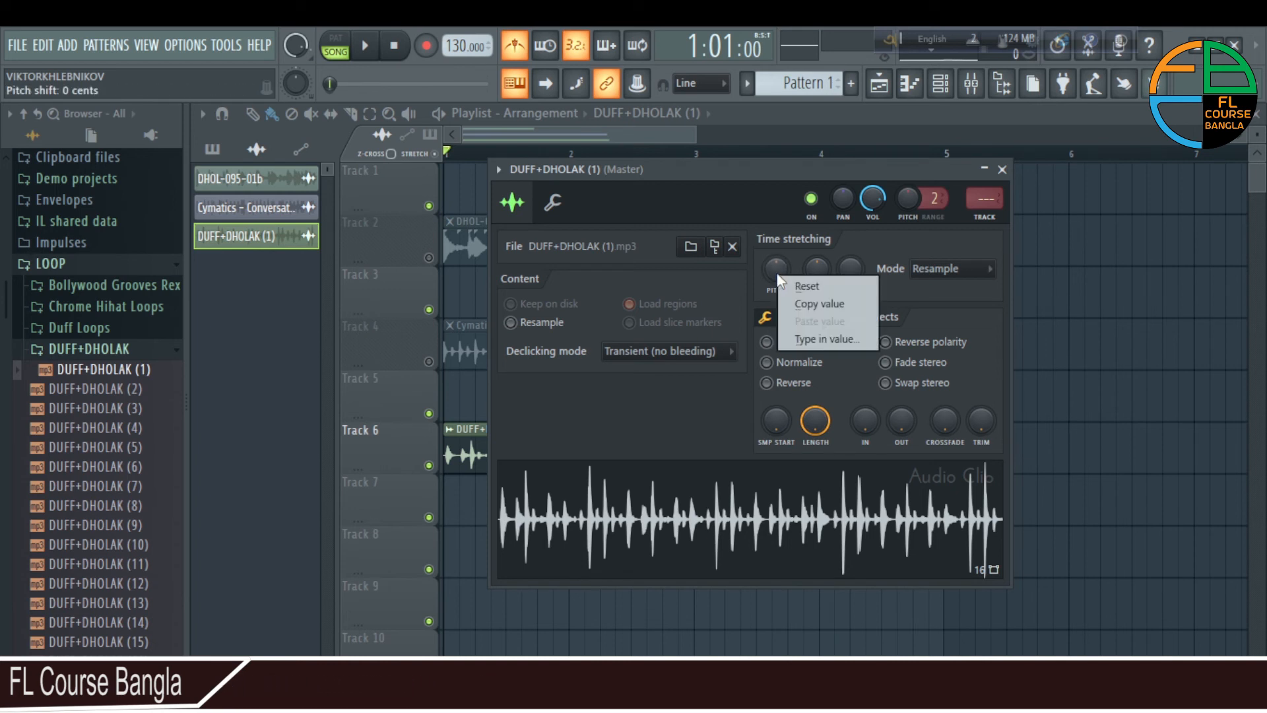
left_click(809, 283)
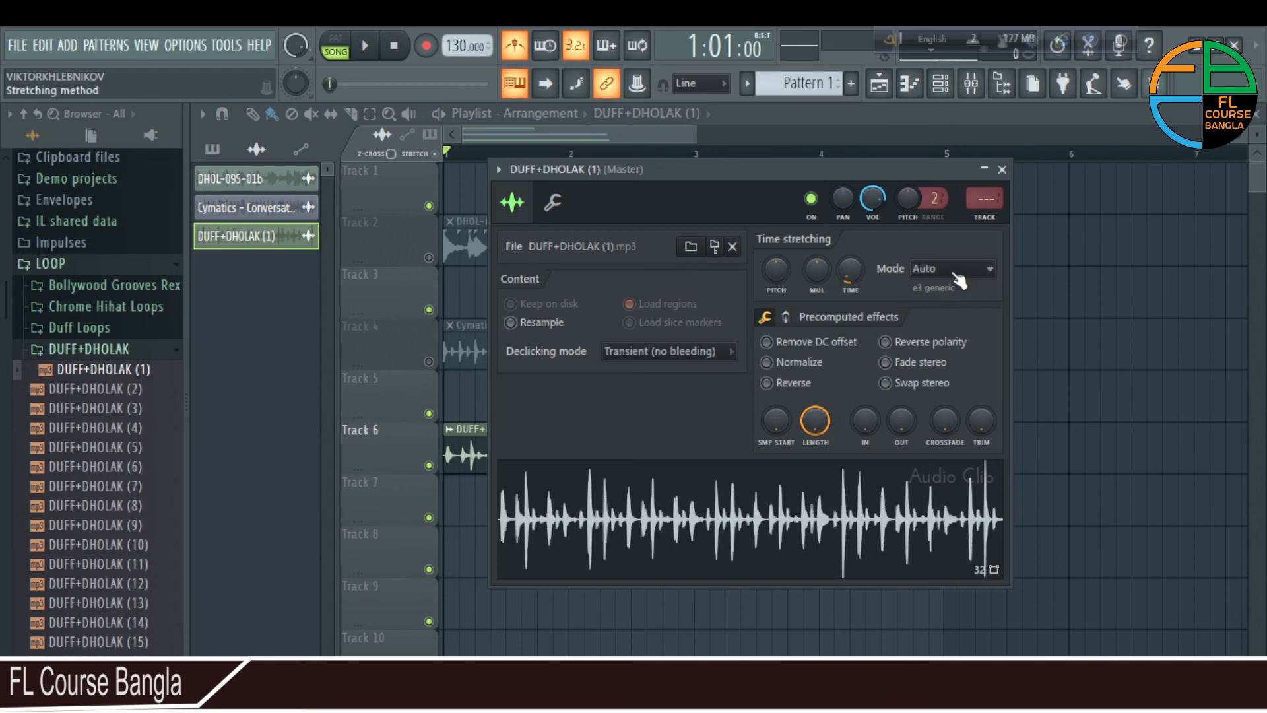
left_click(951, 269)
left_click(942, 360)
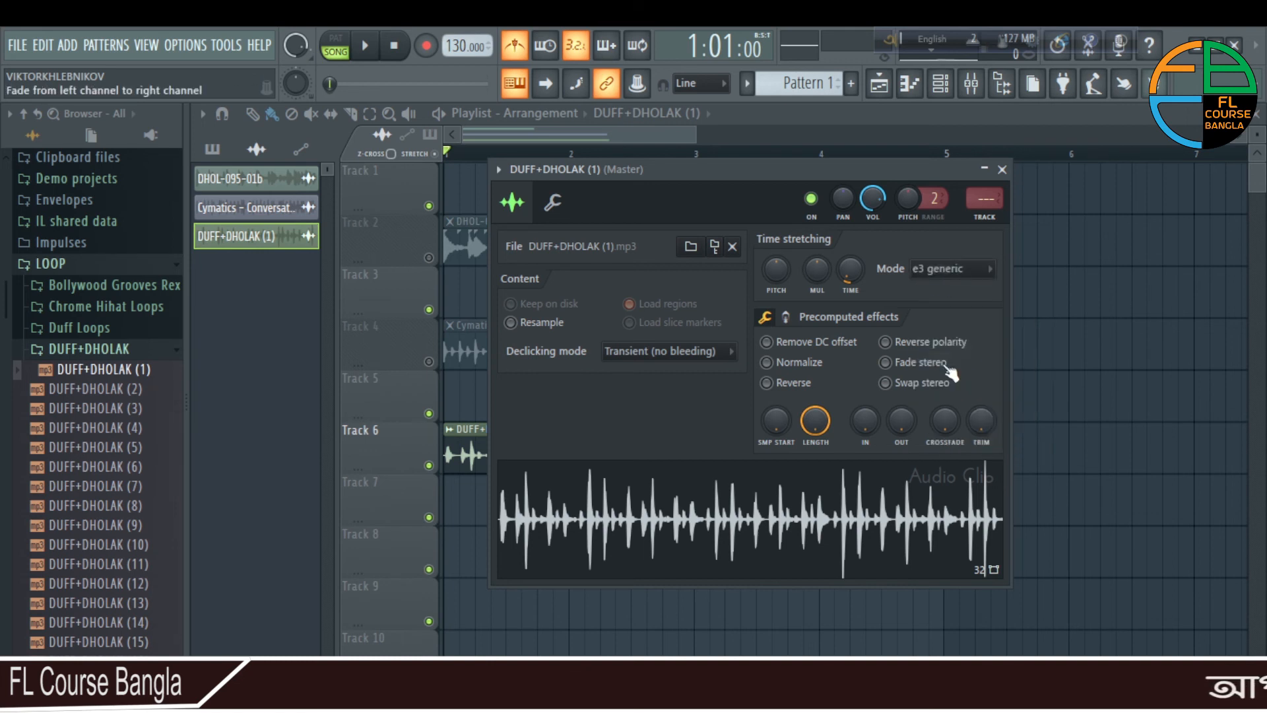
left_click(1002, 169)
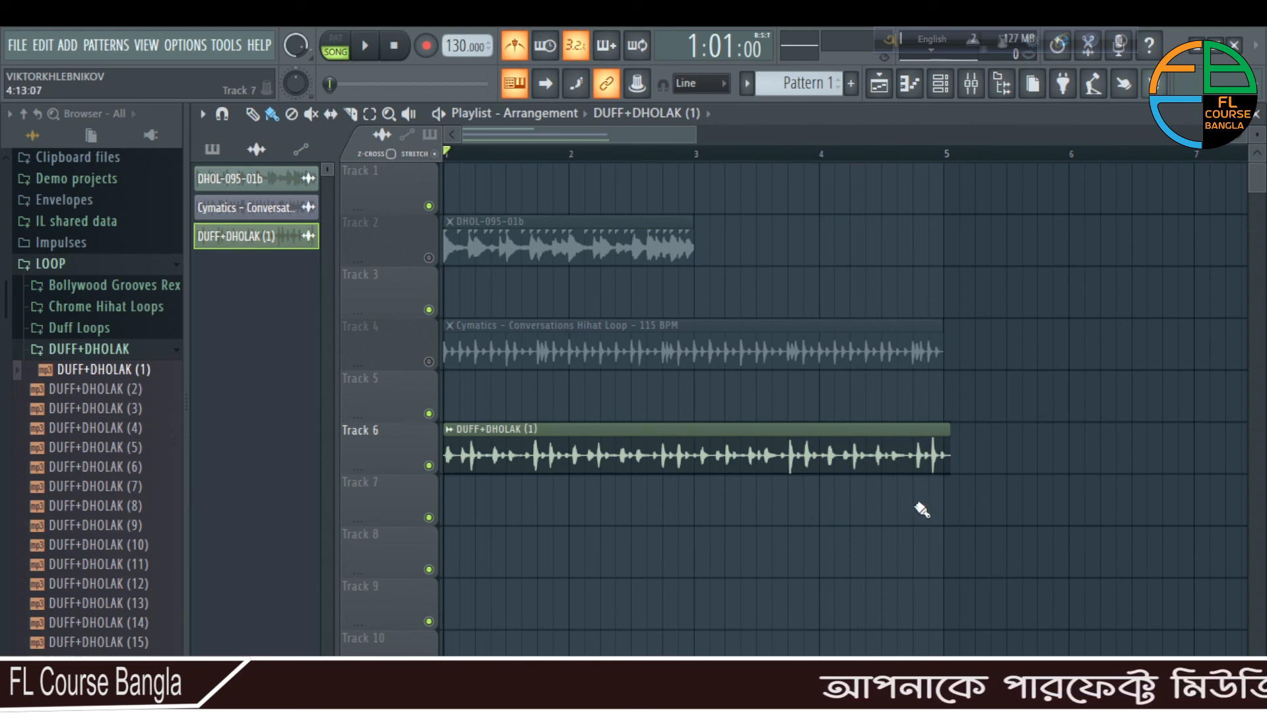
key("space")
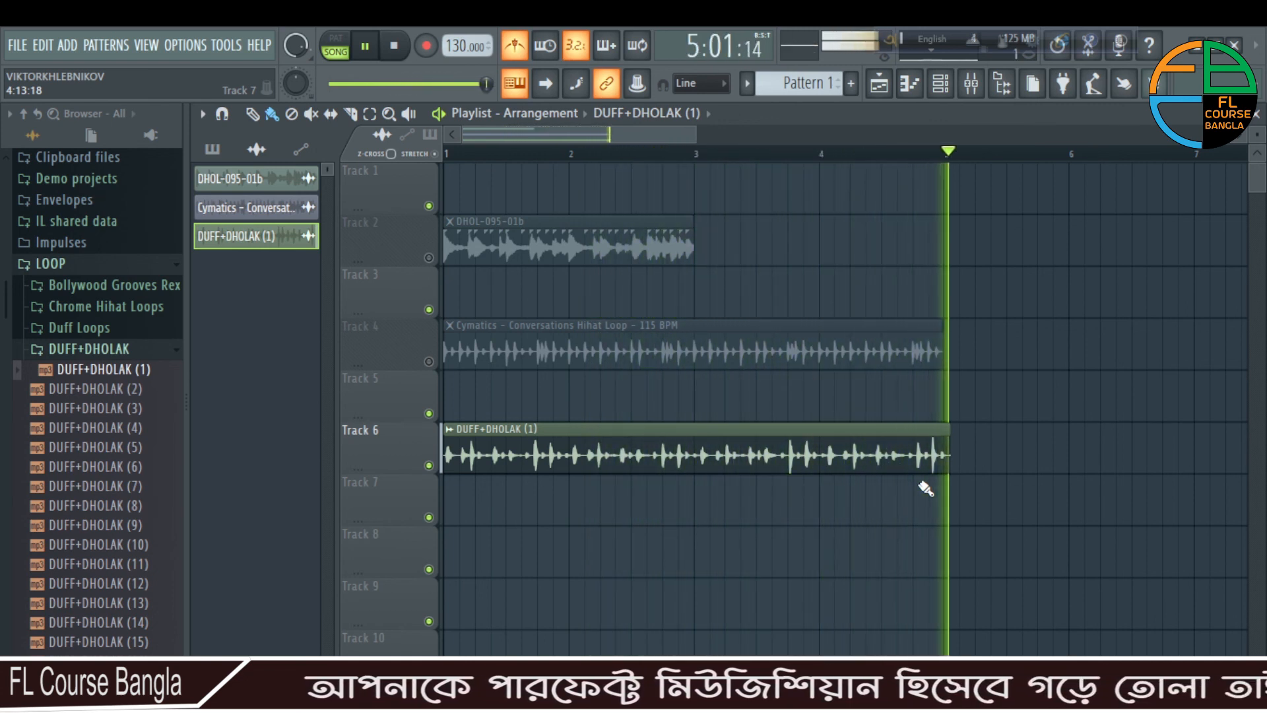
key("space")
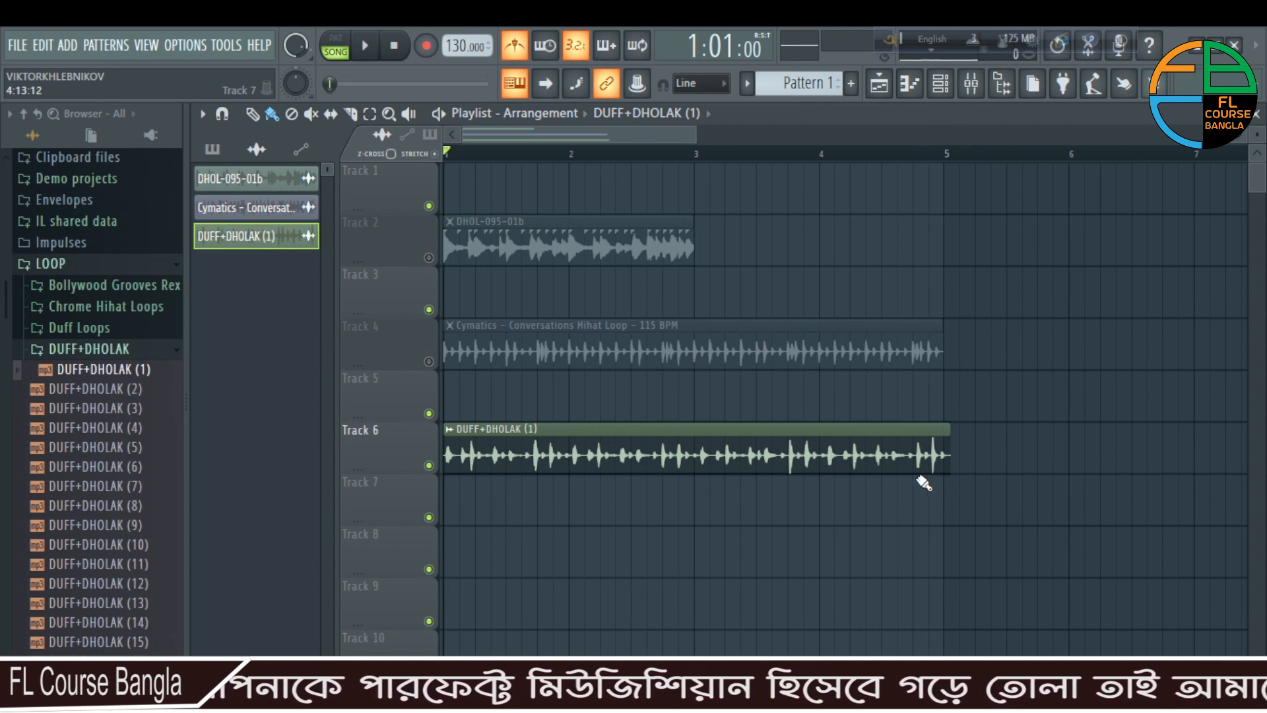